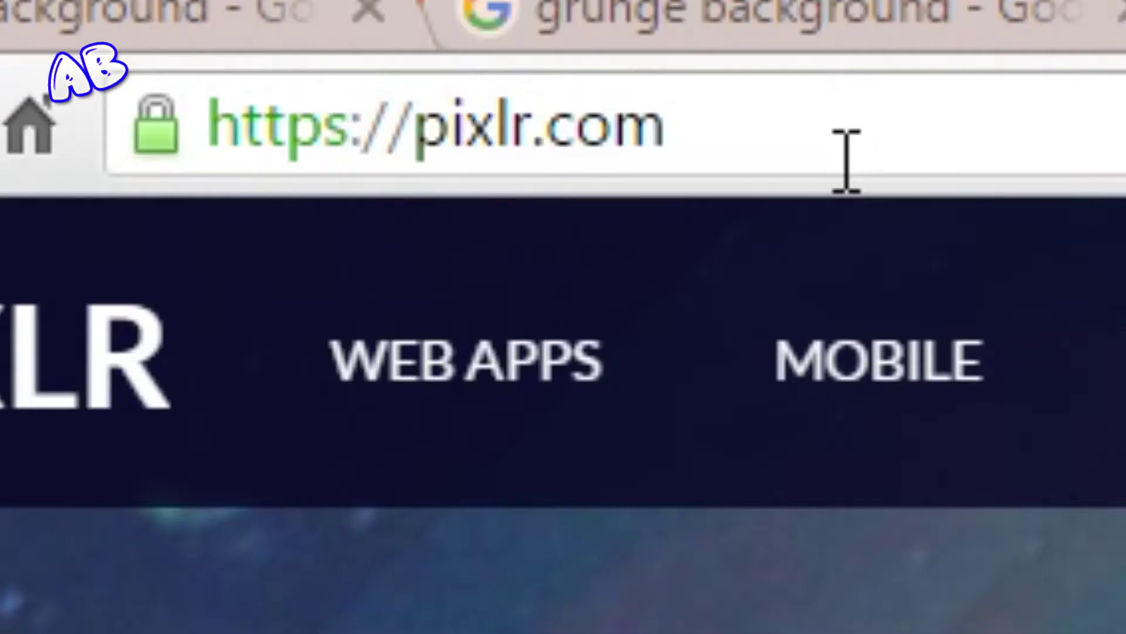
# On pixlr.com, launch the Pixlr Editor web app from its card
pyautogui.click(272, 45)
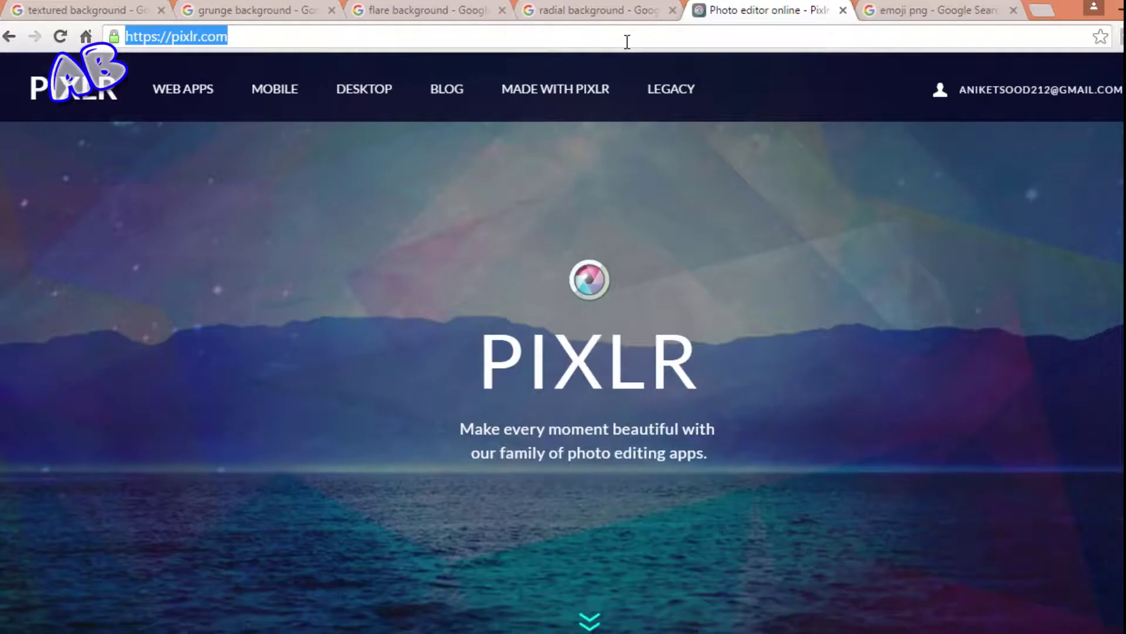
pyautogui.click(627, 42)
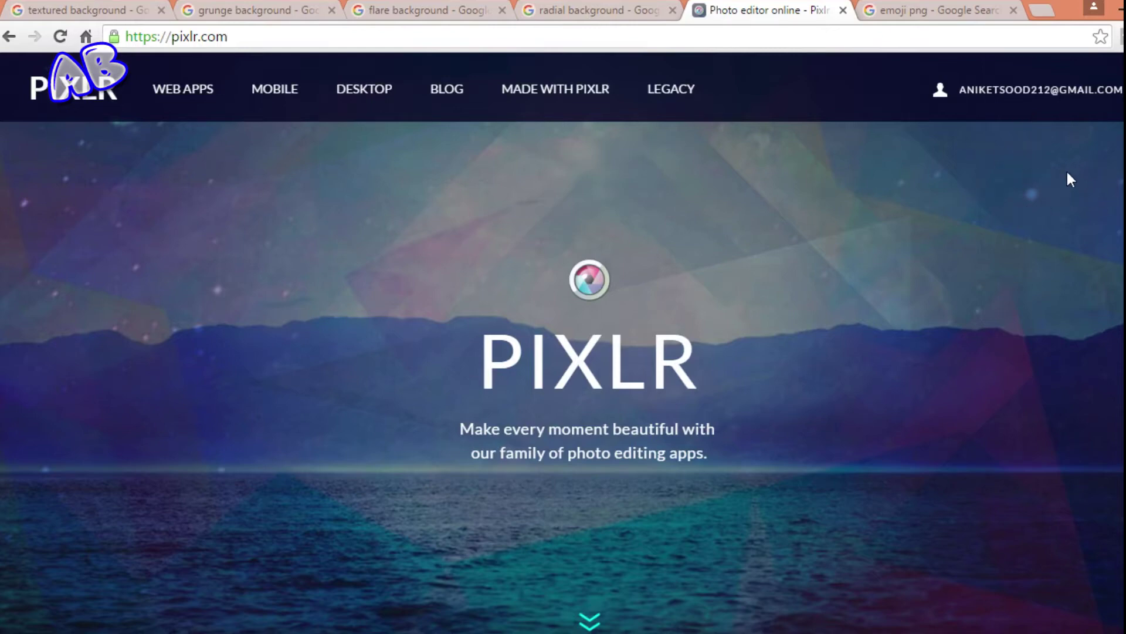
pyautogui.scroll(-5, 563, 375)
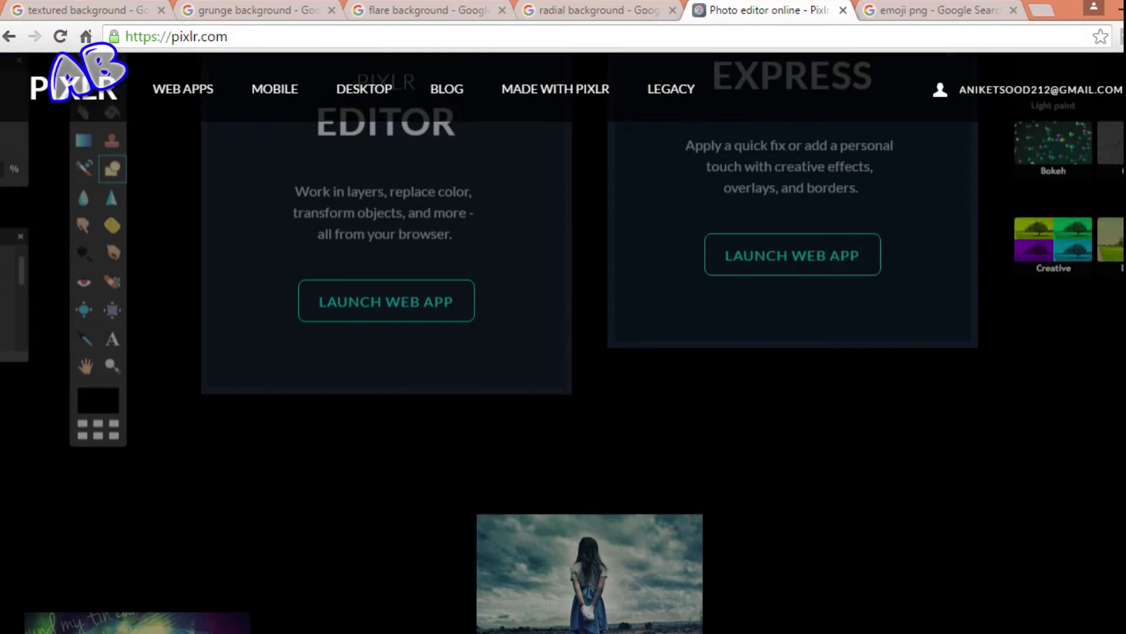
pyautogui.scroll(2, 491, 410)
pyautogui.click(451, 412)
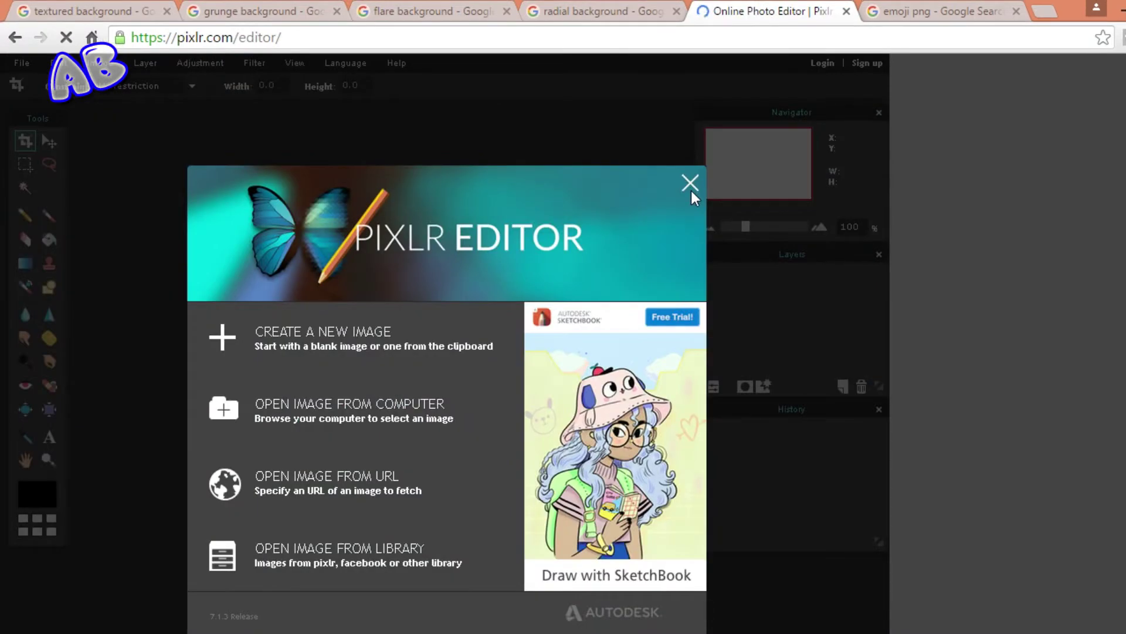
# Dismiss the start screen and create a new image 'AnBru', 1280 by 720, with a transparent background
pyautogui.click(691, 182)
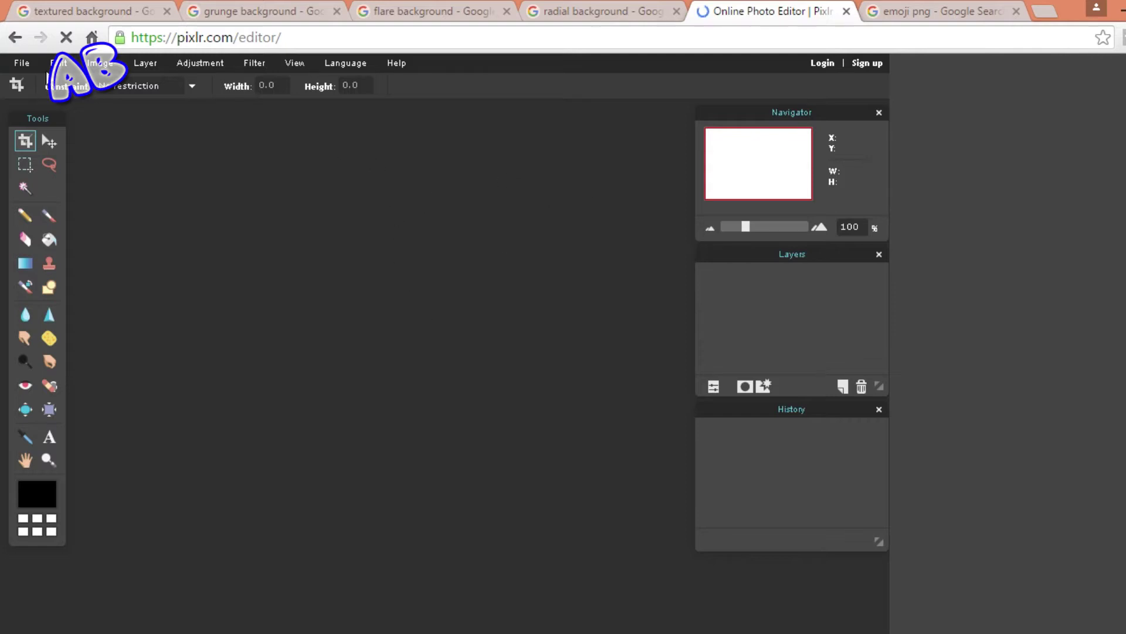
pyautogui.click(23, 61)
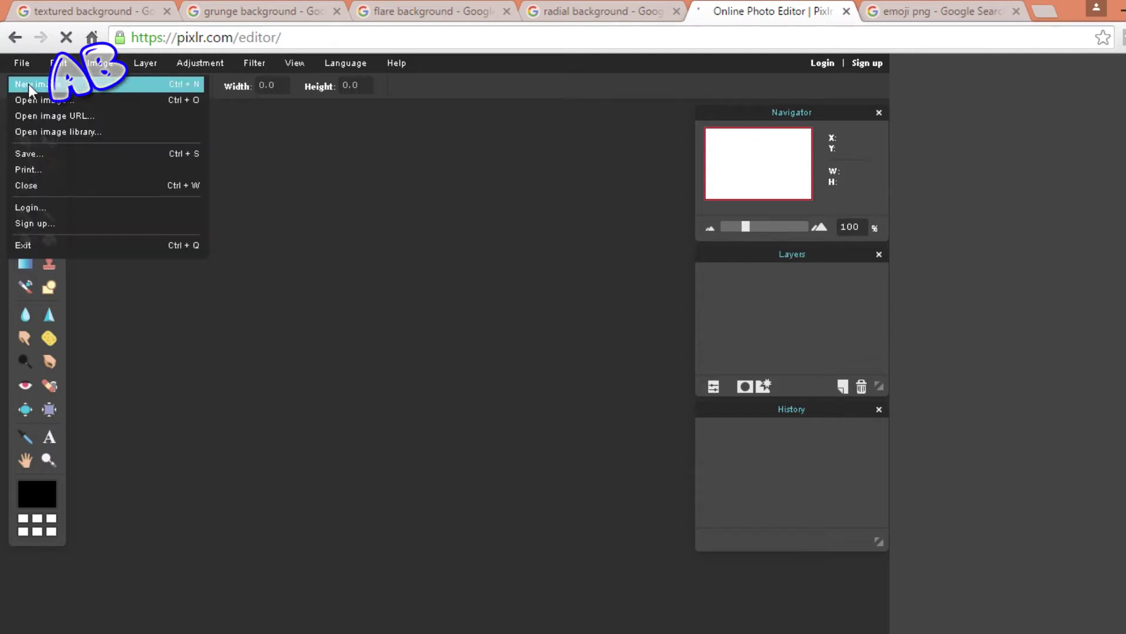
pyautogui.click(28, 84)
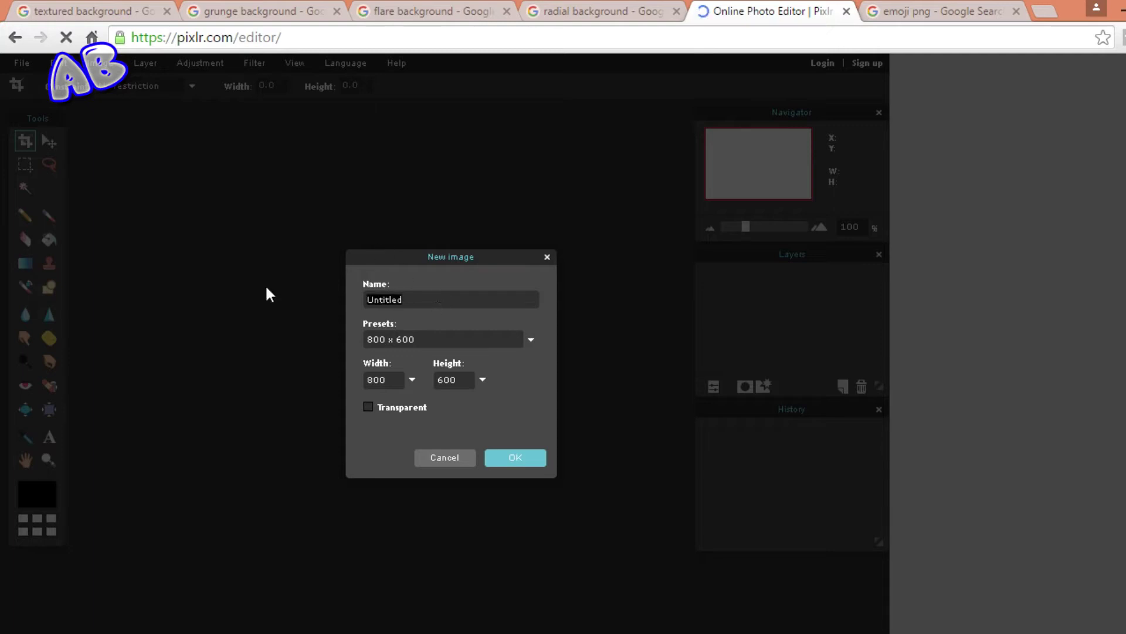
pyautogui.write('AnBru')
pyautogui.click(477, 340)
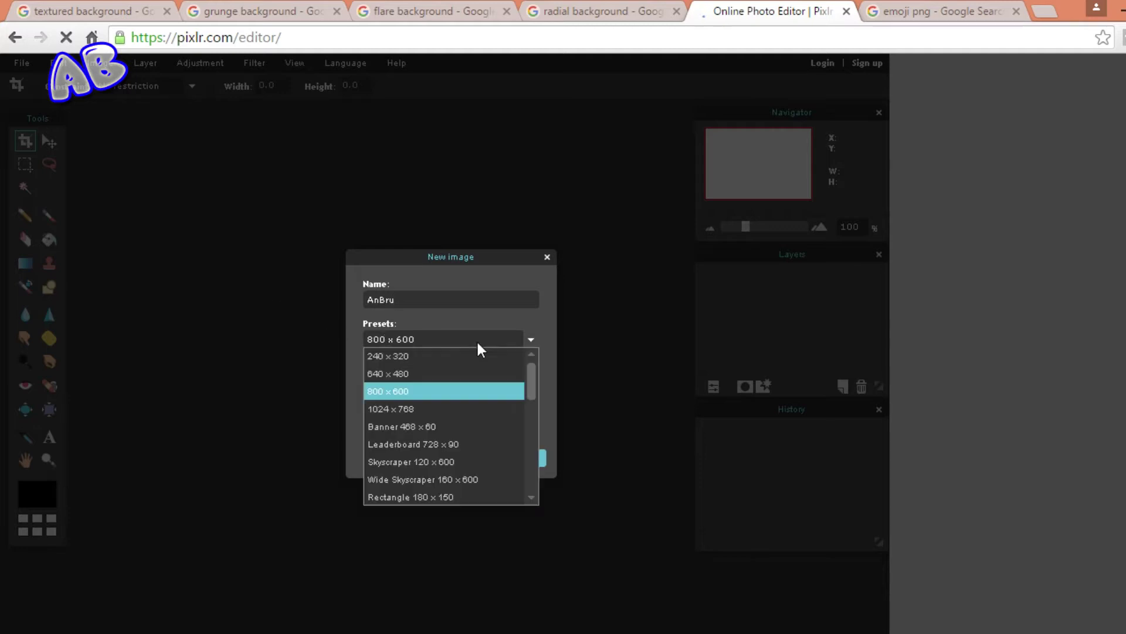
pyautogui.click(477, 346)
pyautogui.doubleClick(399, 385)
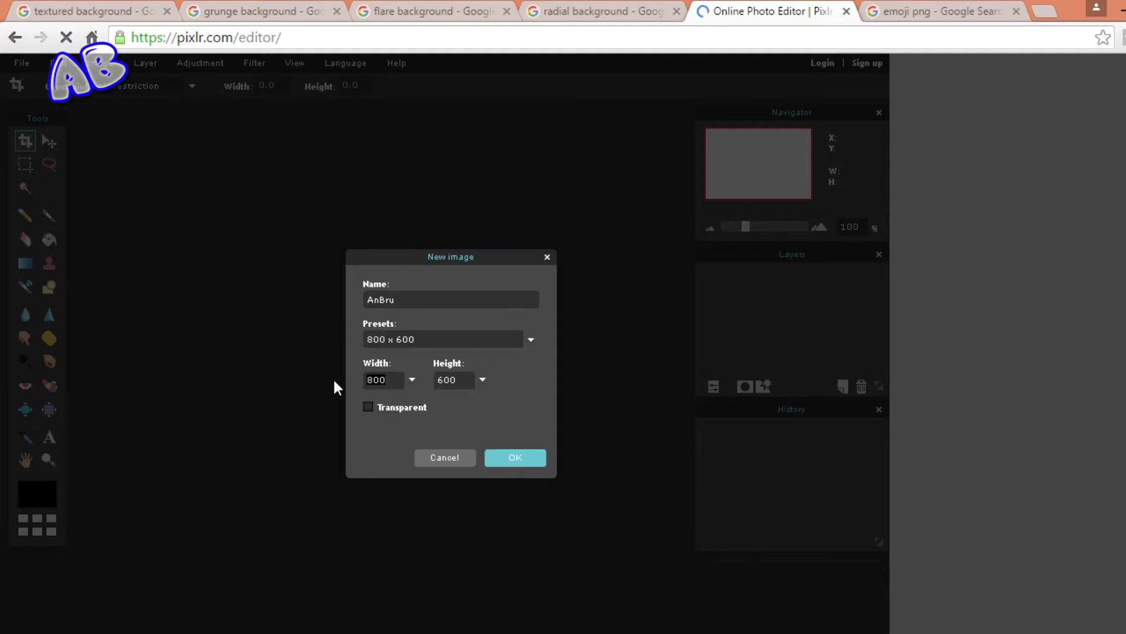
pyautogui.write('1280')
pyautogui.doubleClick(468, 382)
pyautogui.write('720')
pyautogui.click(368, 406)
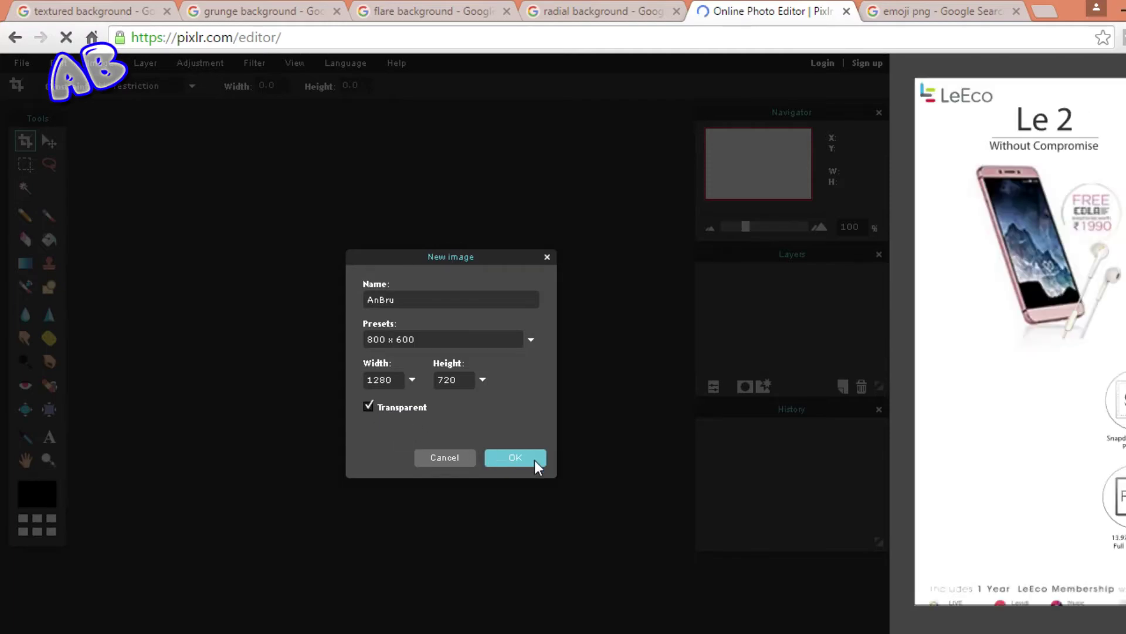
pyautogui.click(534, 460)
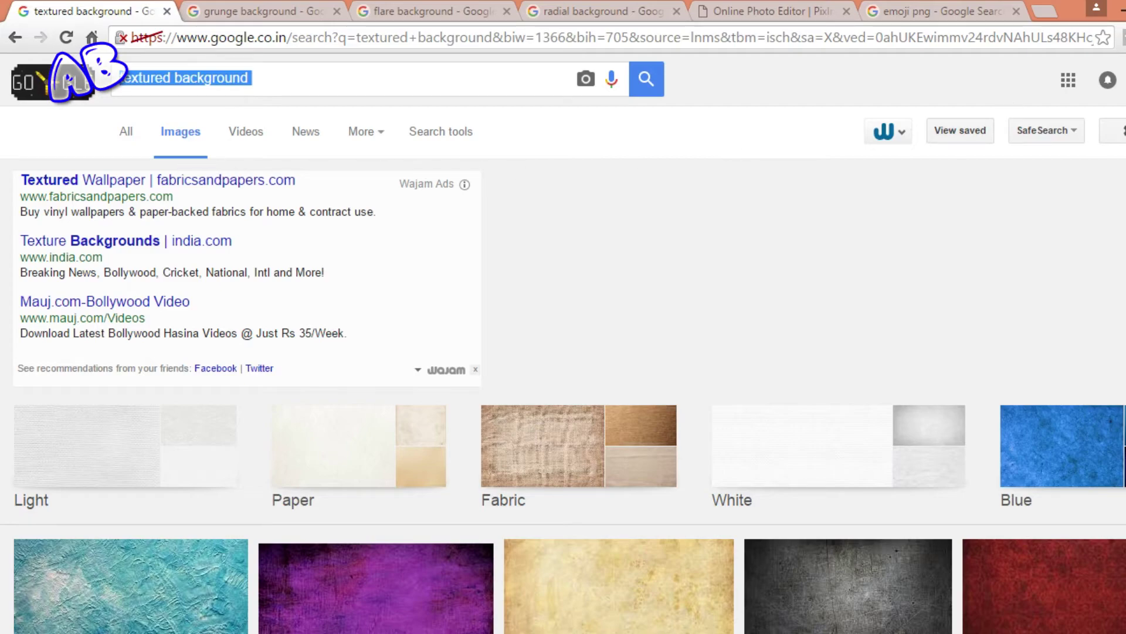
# Look through the textured background image results, then close that tab
pyautogui.scroll(-11, 563, 343)
pyautogui.scroll(7, 563, 343)
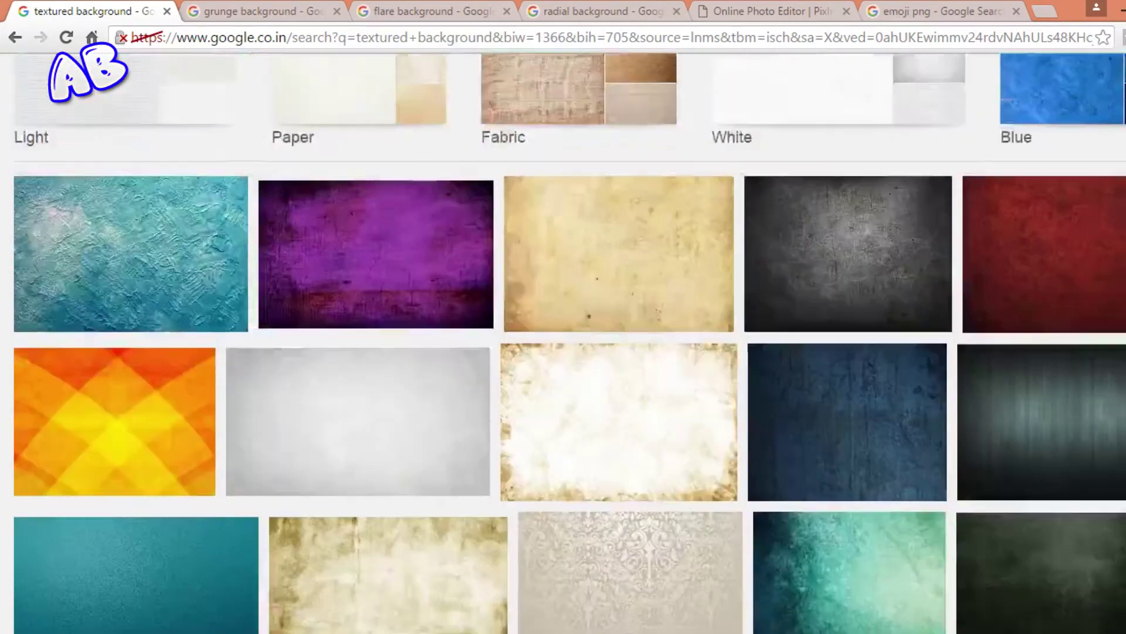
pyautogui.scroll(6, 563, 343)
pyautogui.press('Return')
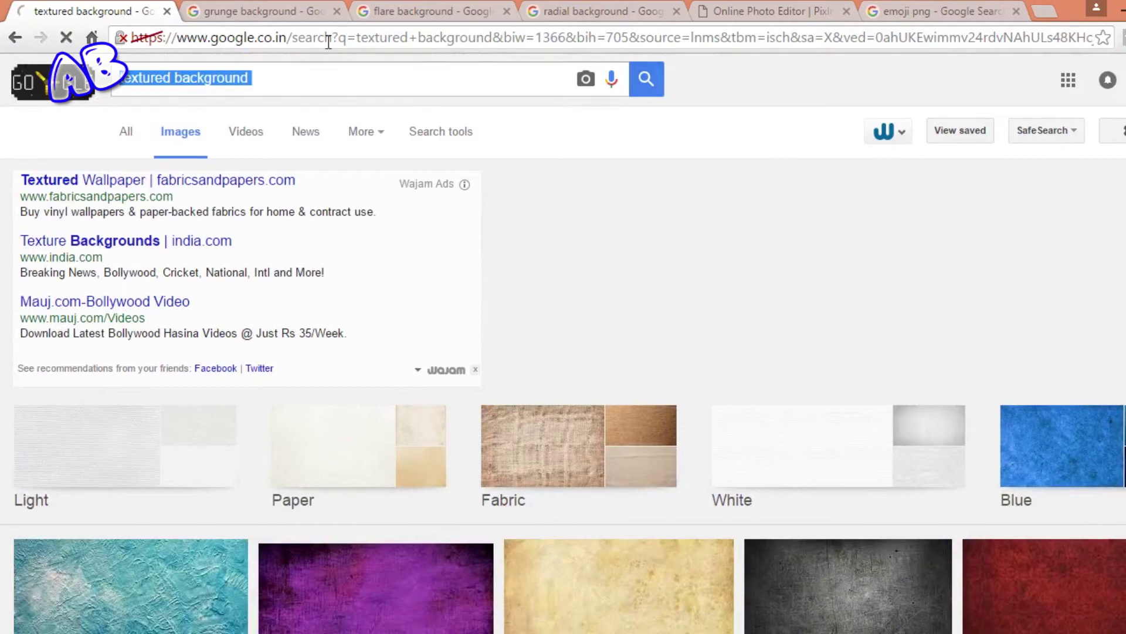
pyautogui.click(168, 12)
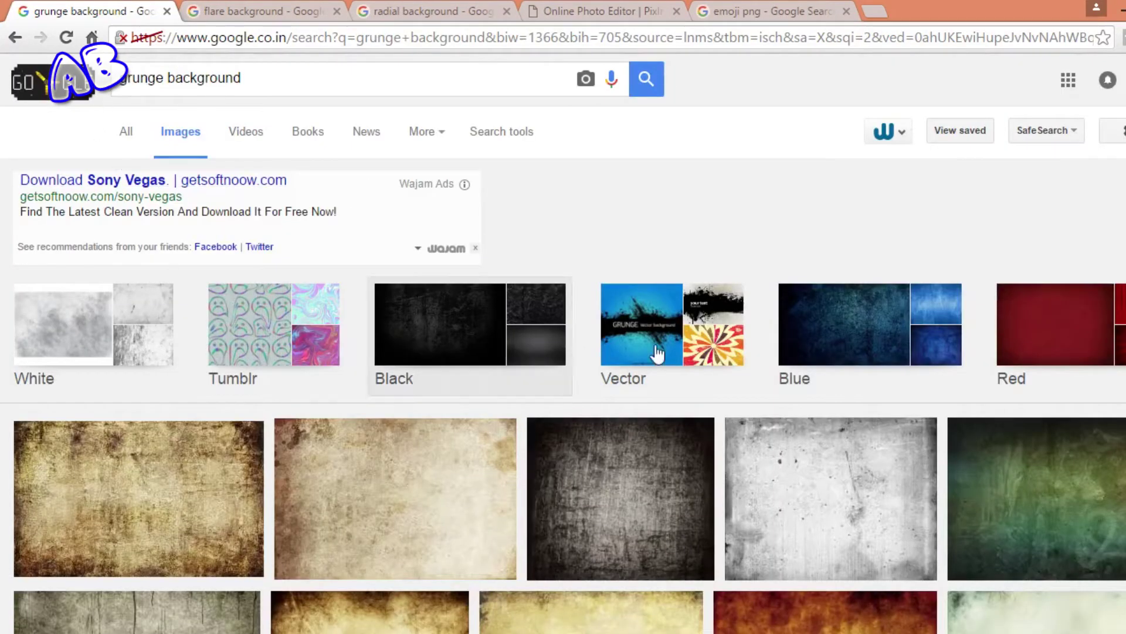
# Scroll through the remaining background results and close the radial background tab
pyautogui.scroll(-8, 563, 352)
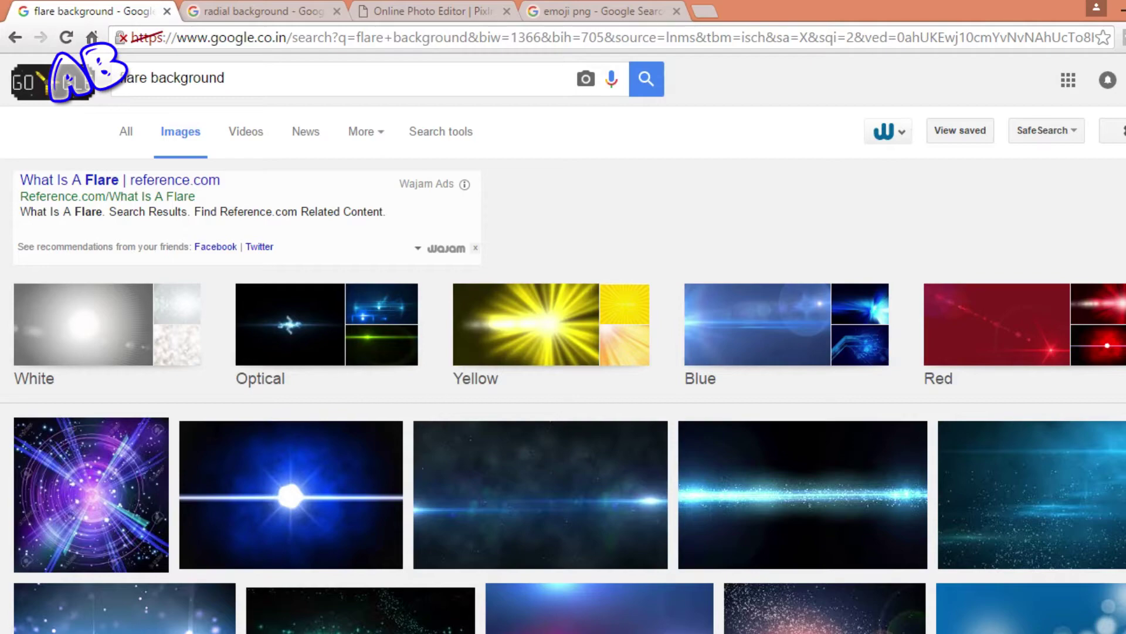
pyautogui.scroll(-10, 563, 352)
pyautogui.scroll(8, 563, 352)
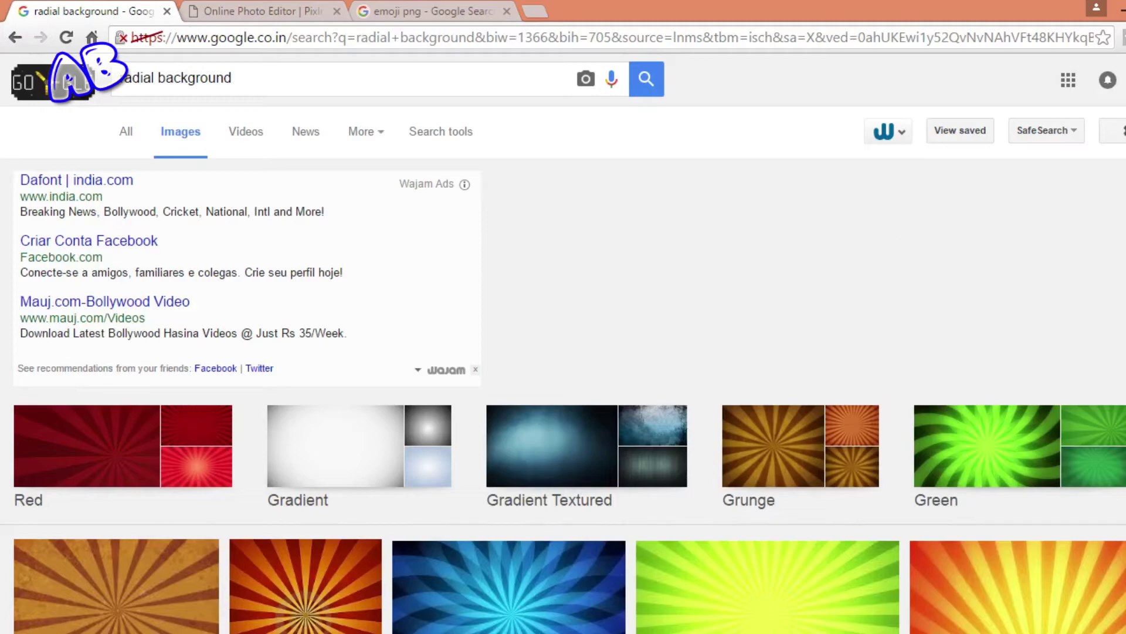
pyautogui.scroll(-2, 563, 352)
pyautogui.scroll(-10, 563, 352)
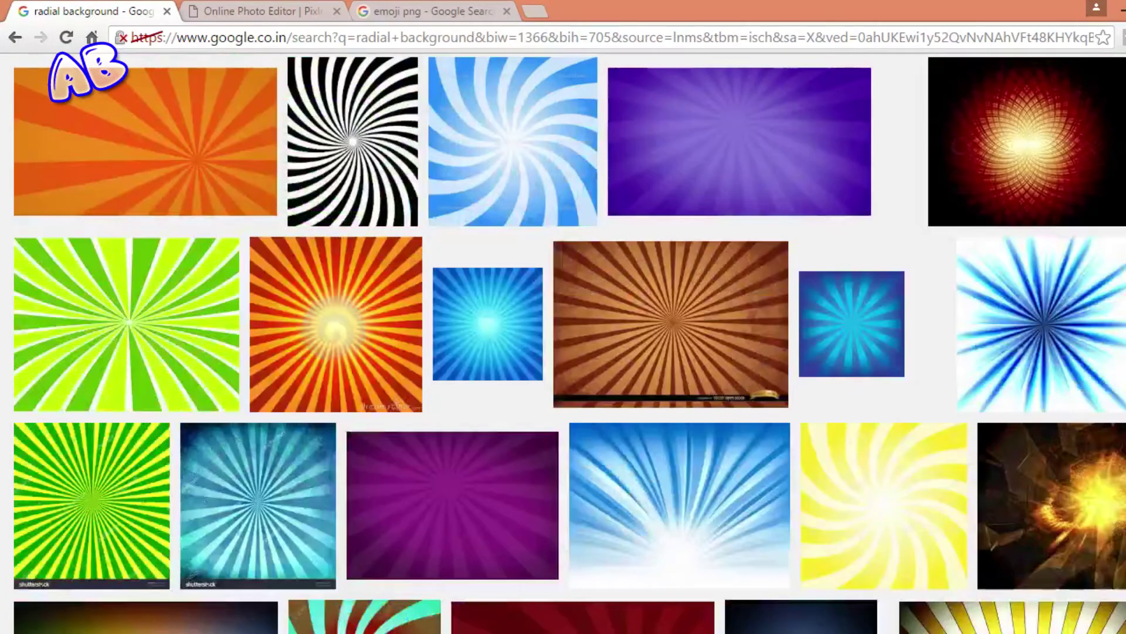
pyautogui.scroll(12, 564, 352)
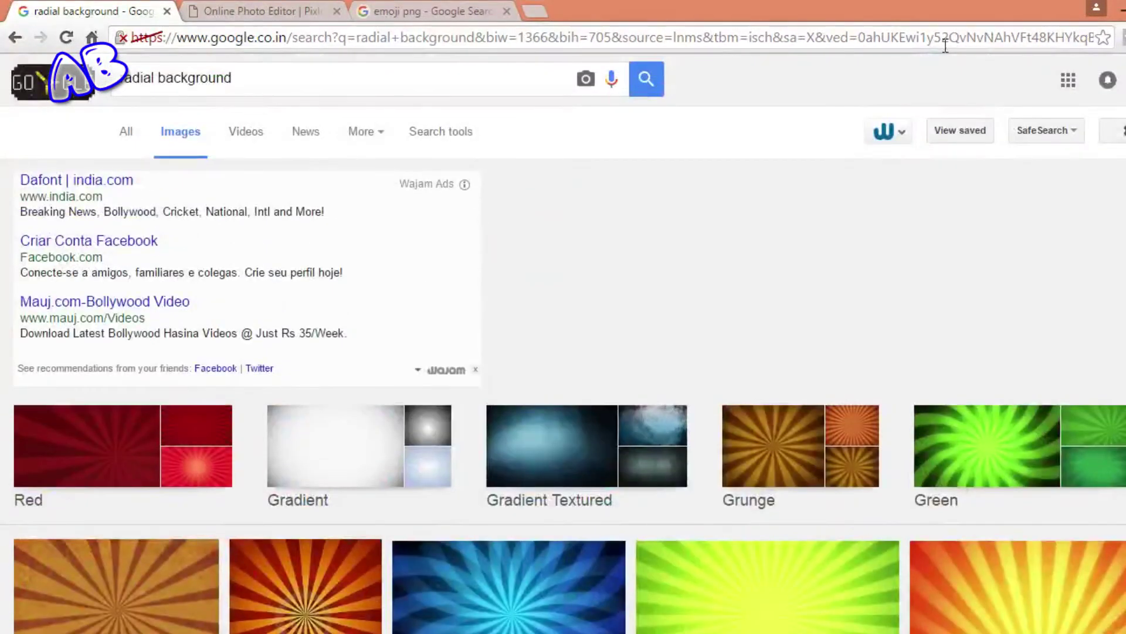
pyautogui.click(167, 12)
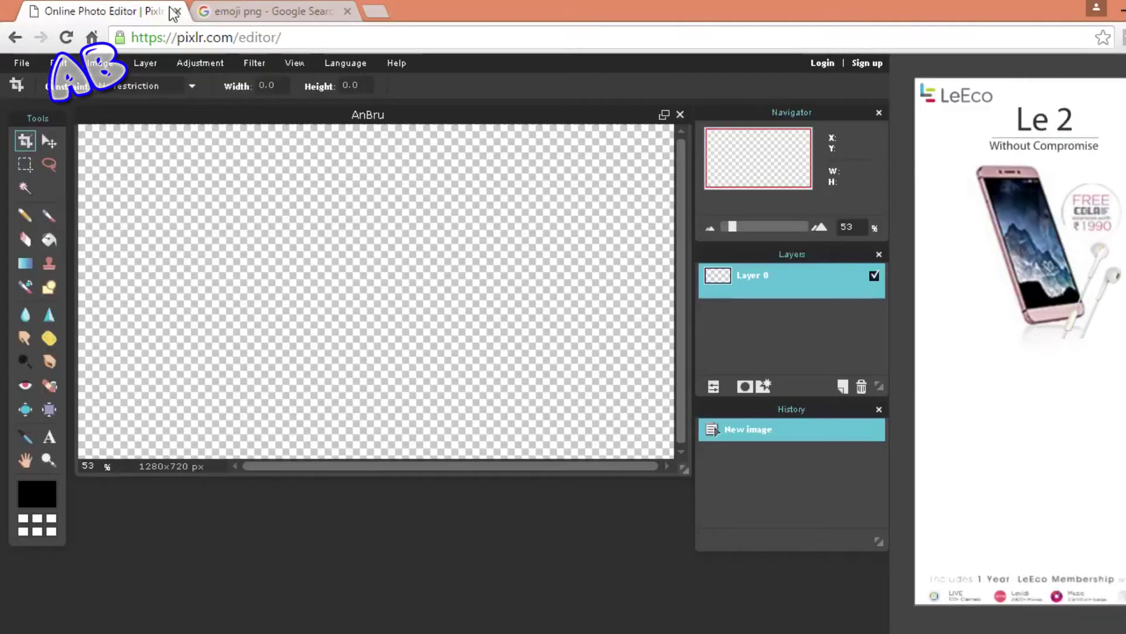
# Open the green swirl image '1' from the computer, move its window aside, and select all of it
pyautogui.click(26, 65)
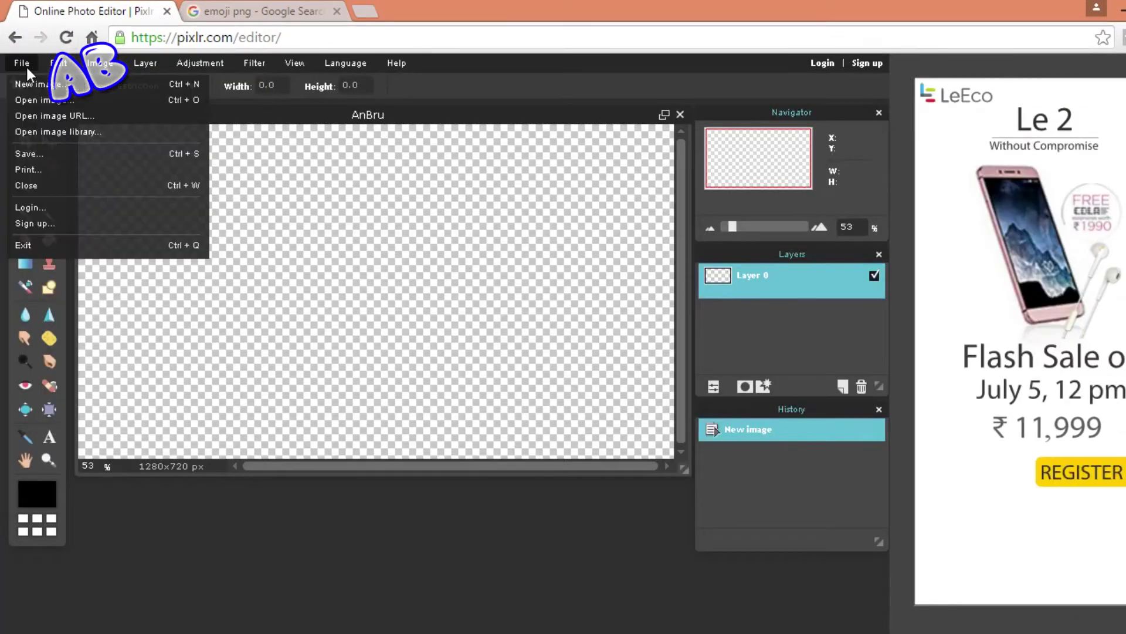
pyautogui.click(36, 101)
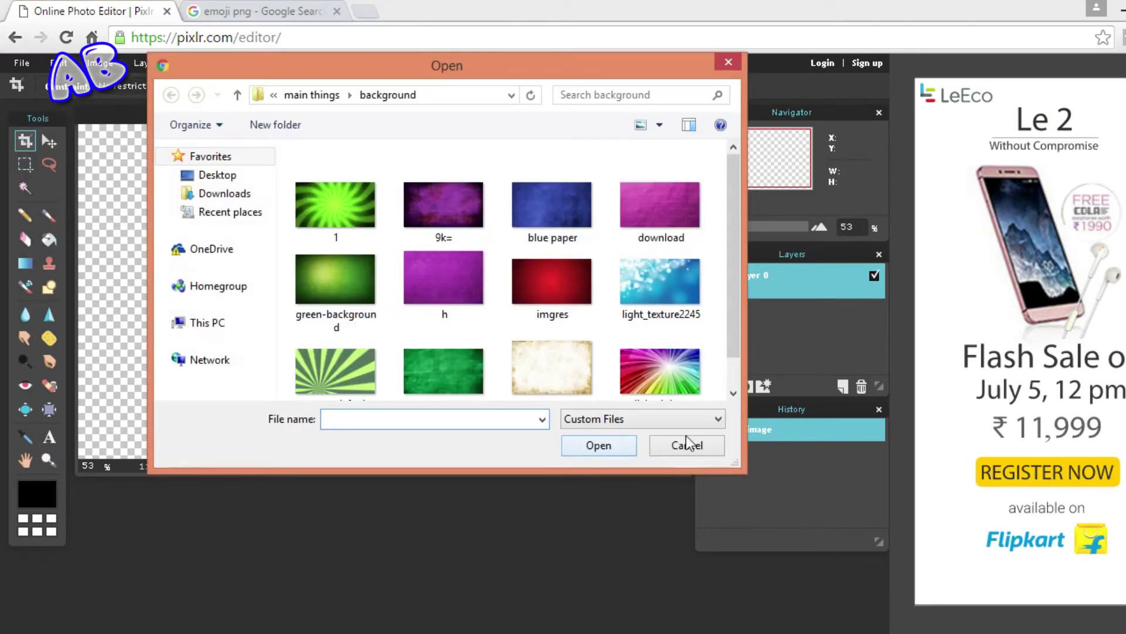
pyautogui.click(327, 220)
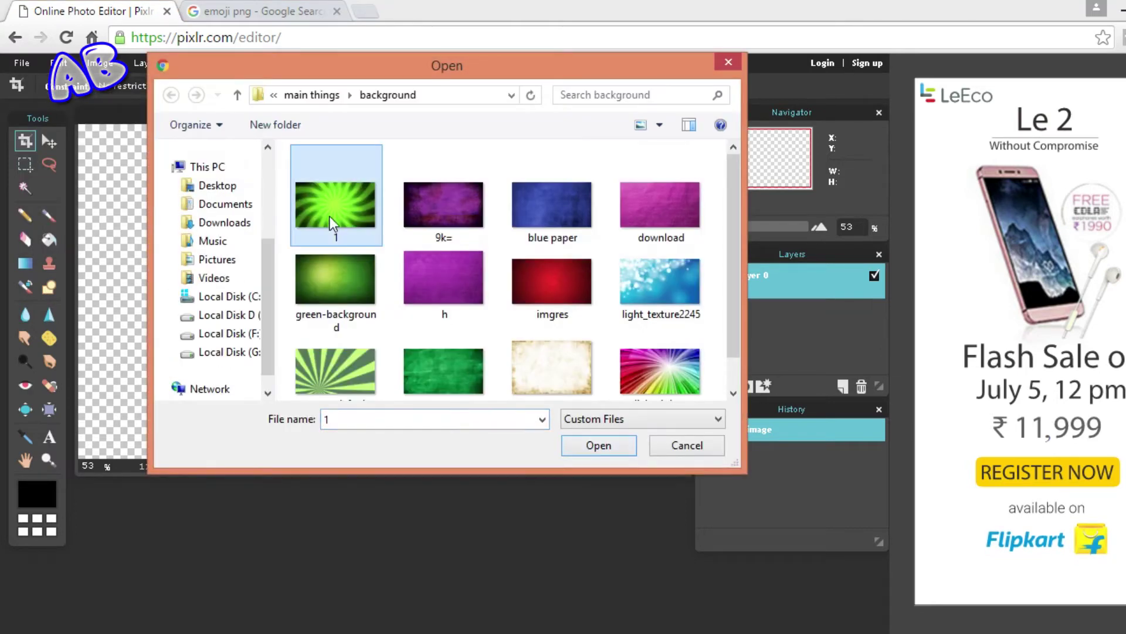
pyautogui.click(636, 446)
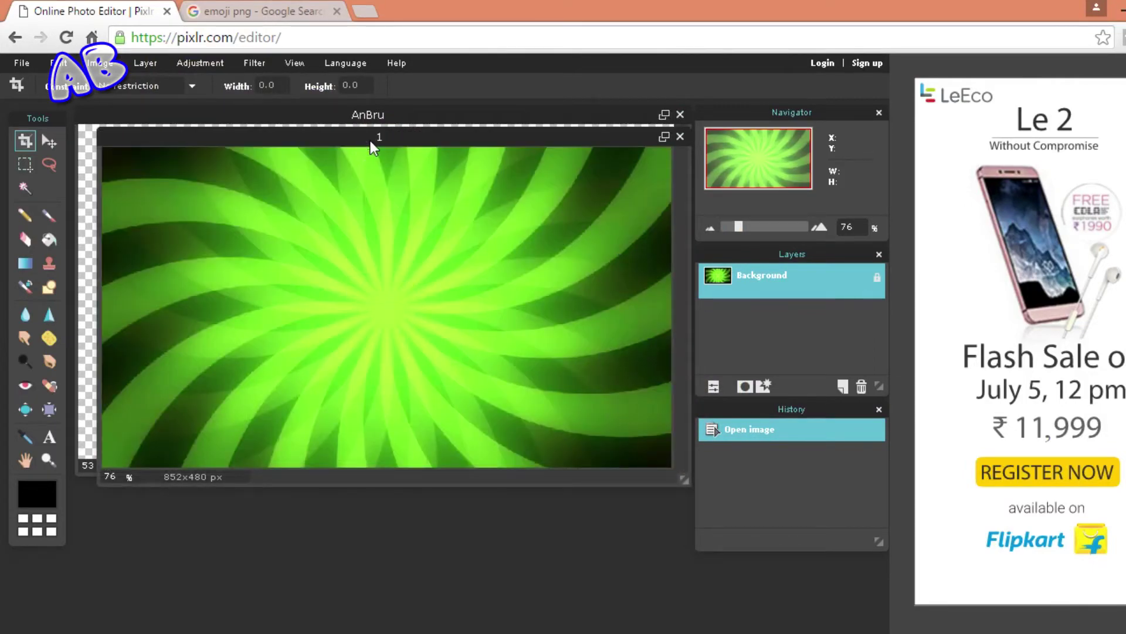
pyautogui.moveTo(370, 139); pyautogui.dragTo(395, 189)
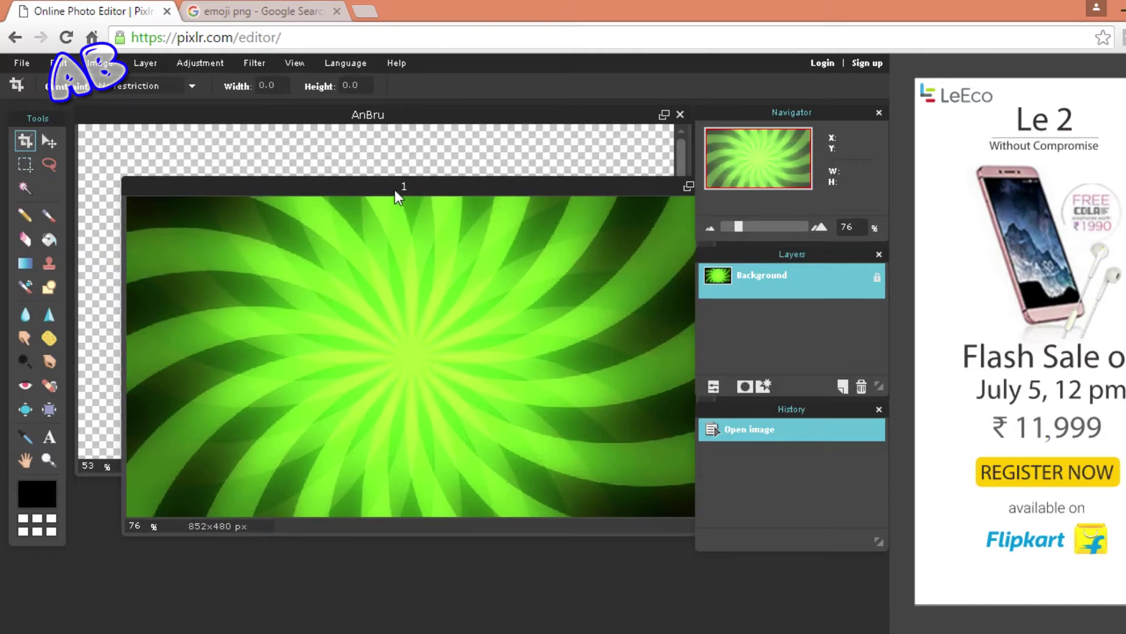
pyautogui.hotkey('ctrl', 'a')
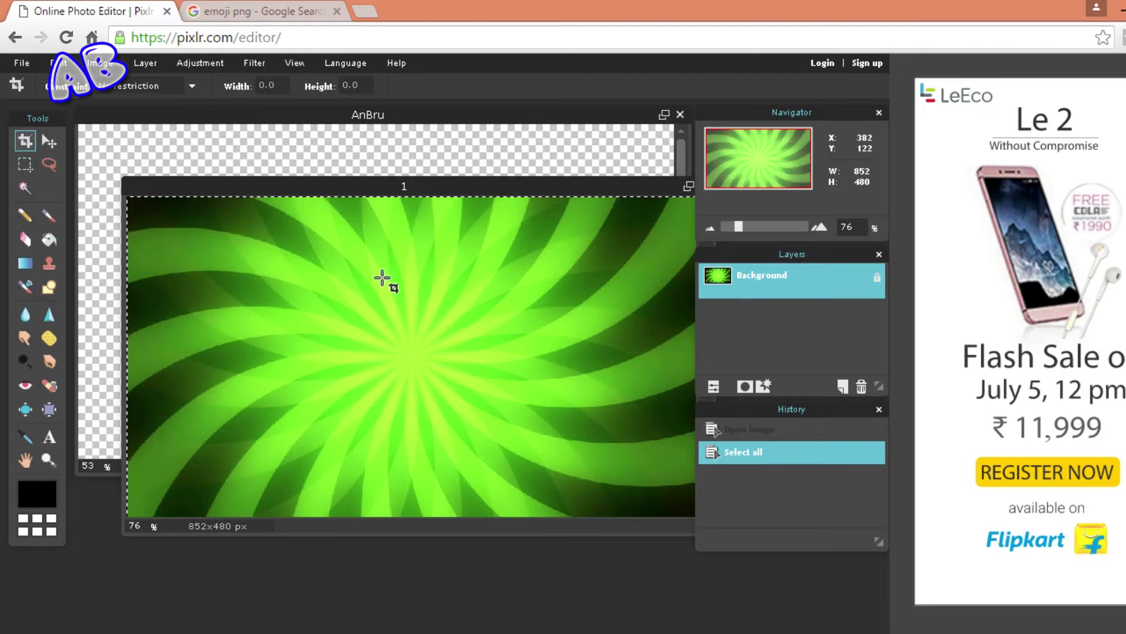
# Copy the green swirl into the AnBru canvas as Layer 1 and drag it into place
pyautogui.hotkey('ctrl', 'c')
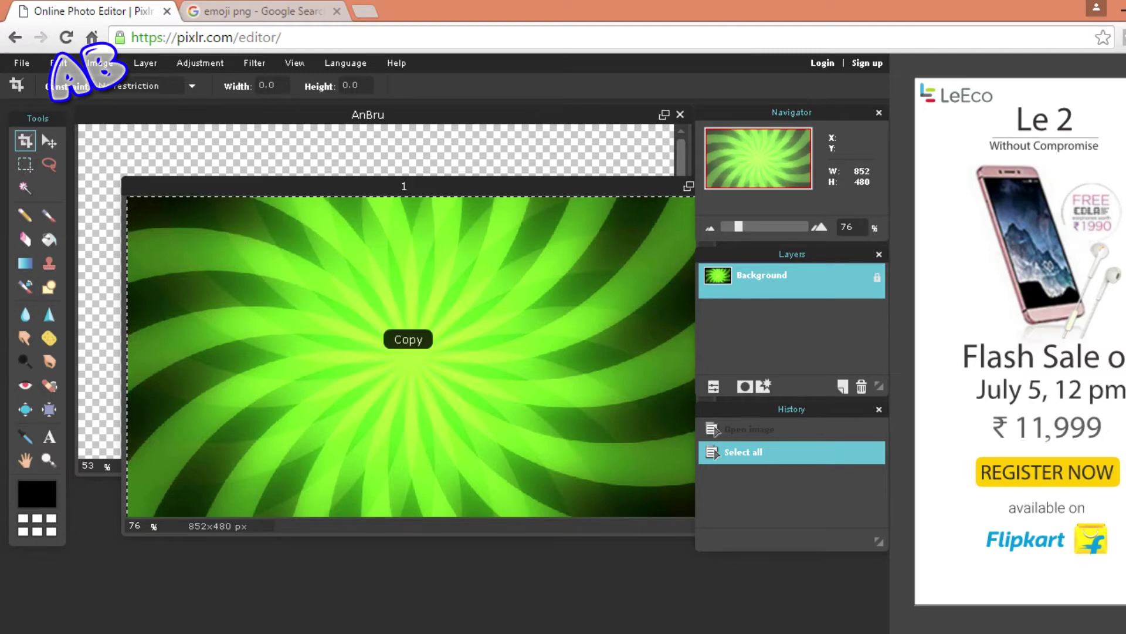
pyautogui.click(444, 128)
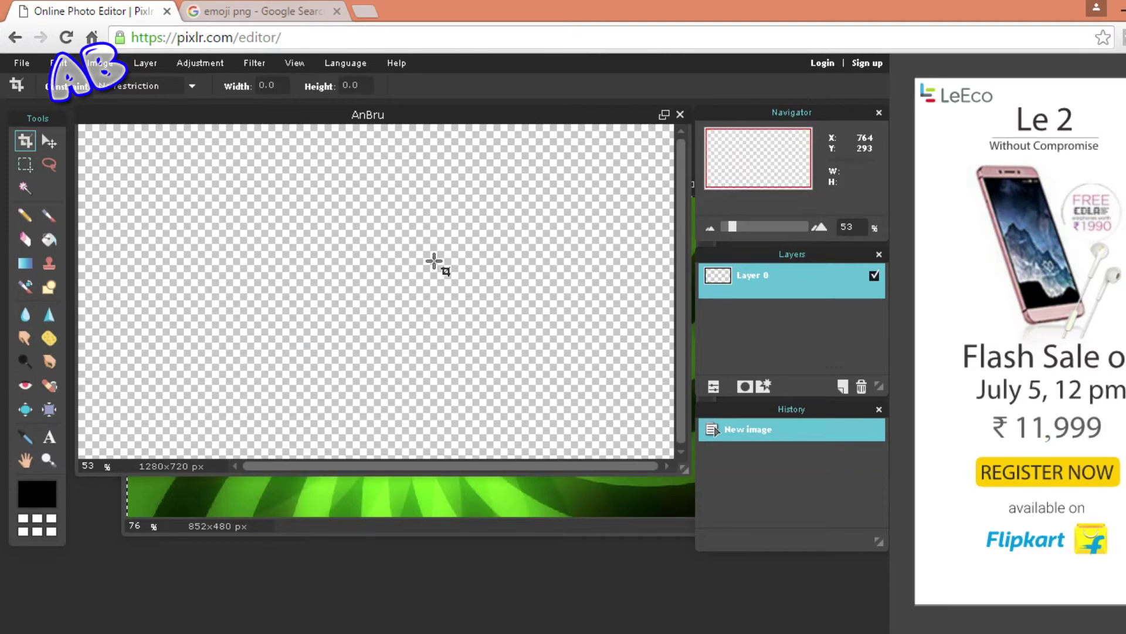
pyautogui.hotkey('ctrl', 'v')
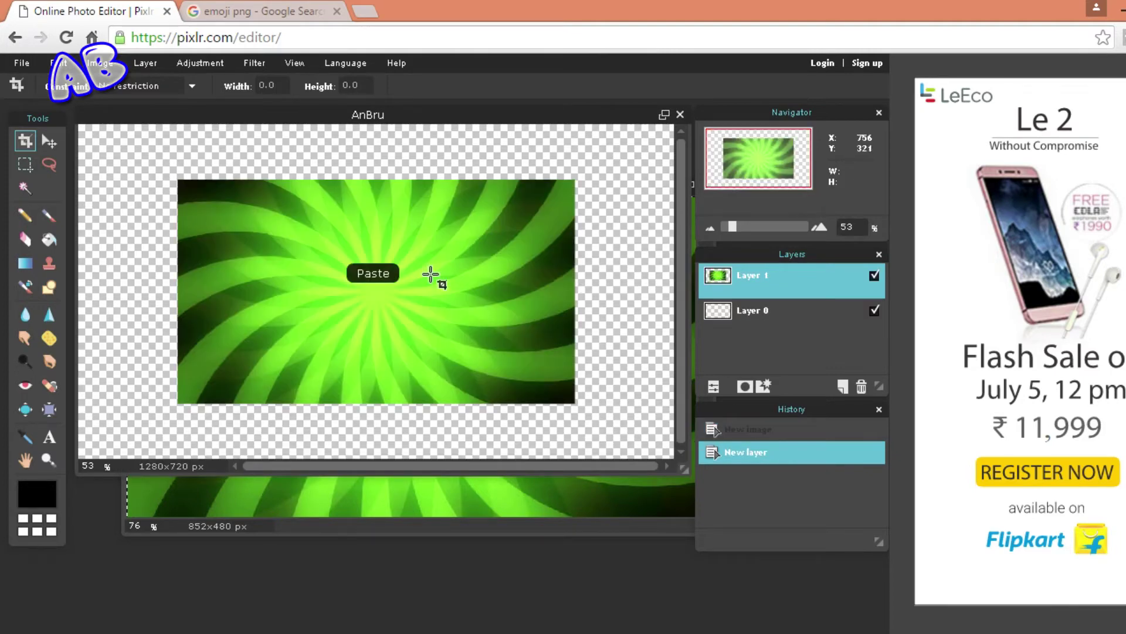
pyautogui.click(546, 496)
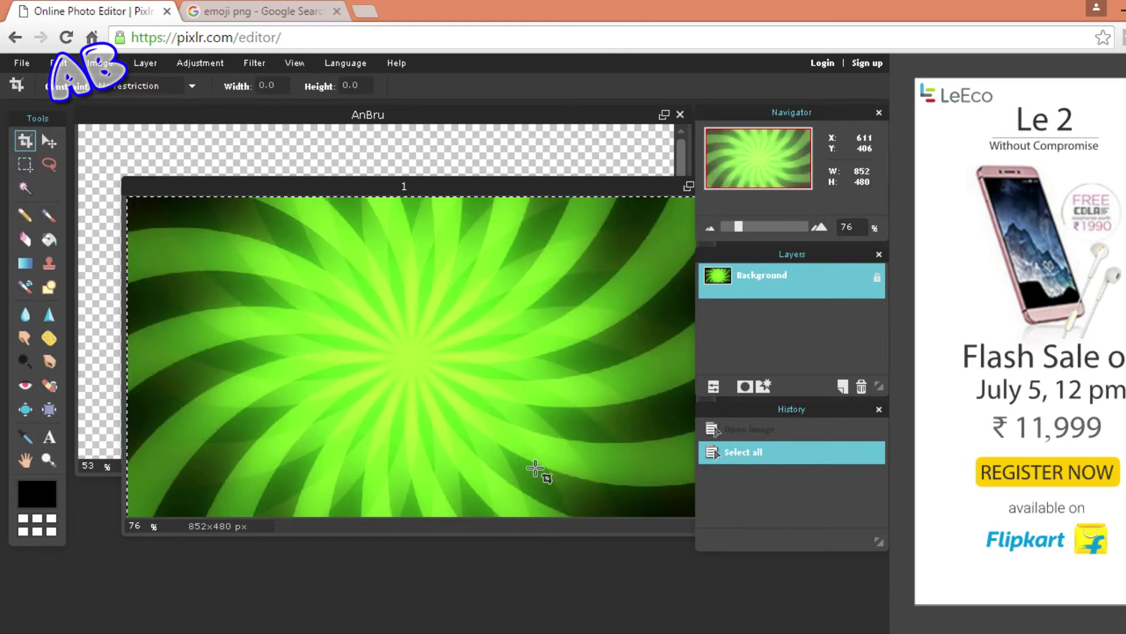
pyautogui.hotkey('ctrl', 'd')
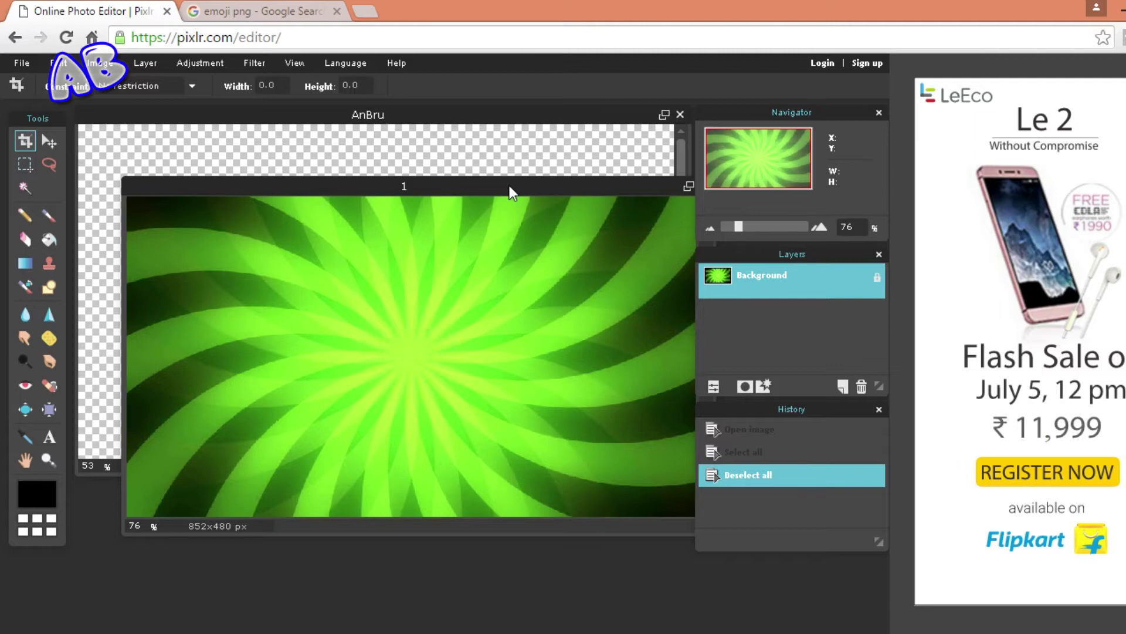
pyautogui.moveTo(459, 139); pyautogui.dragTo(464, 154)
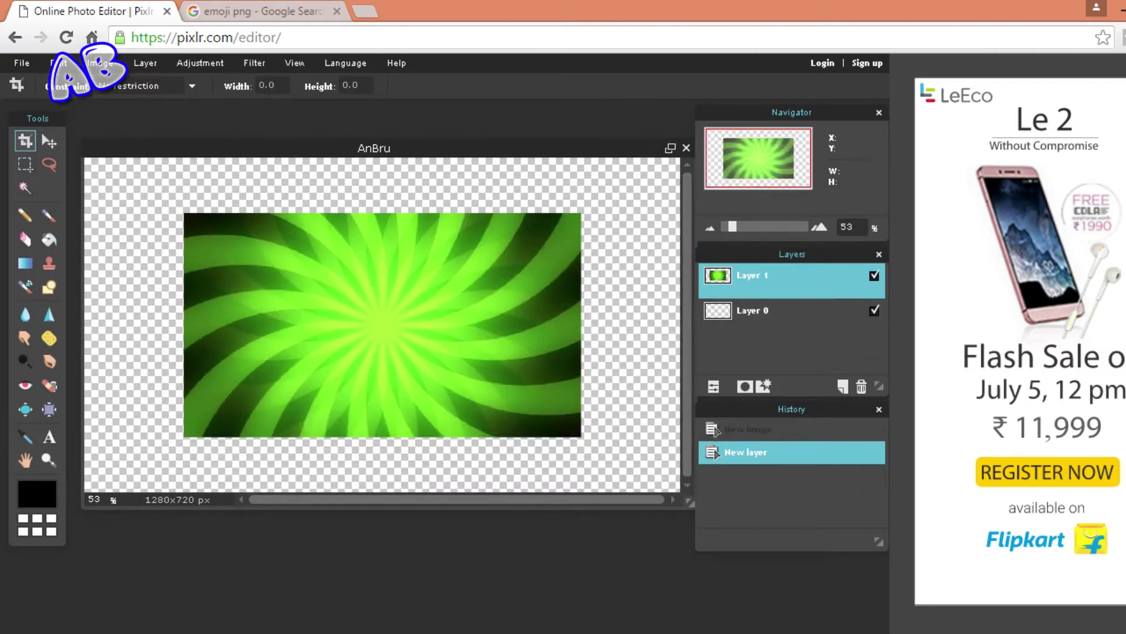
pyautogui.scroll(-1, 563, 236)
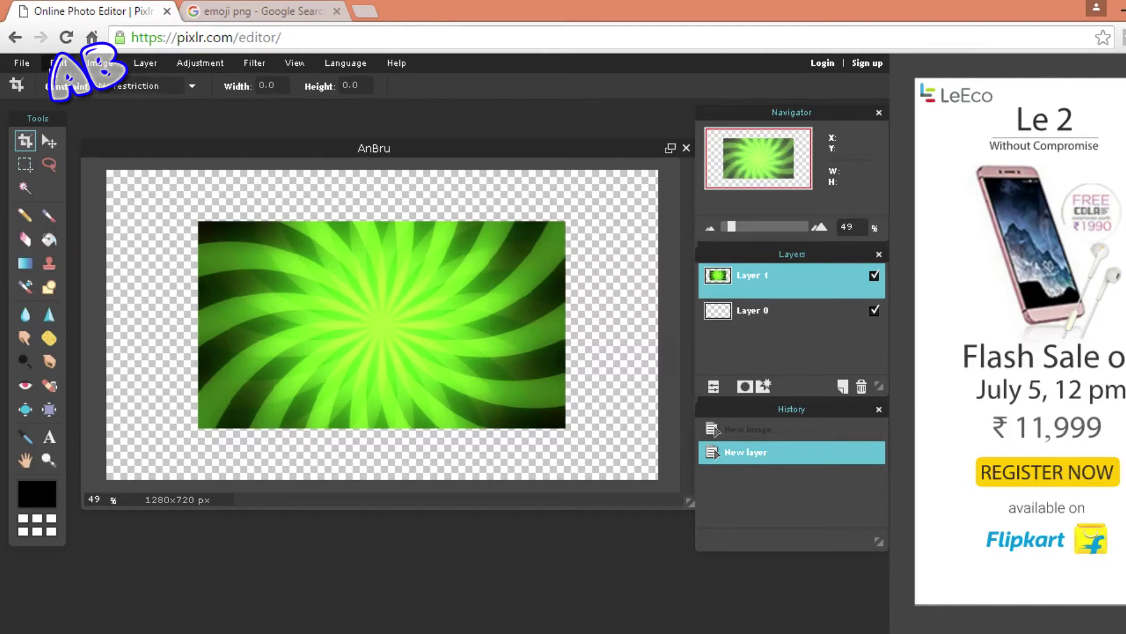
# Free-transform the green swirl layer, stretching its corner to cover the 1280×720 canvas, and apply
pyautogui.click(59, 63)
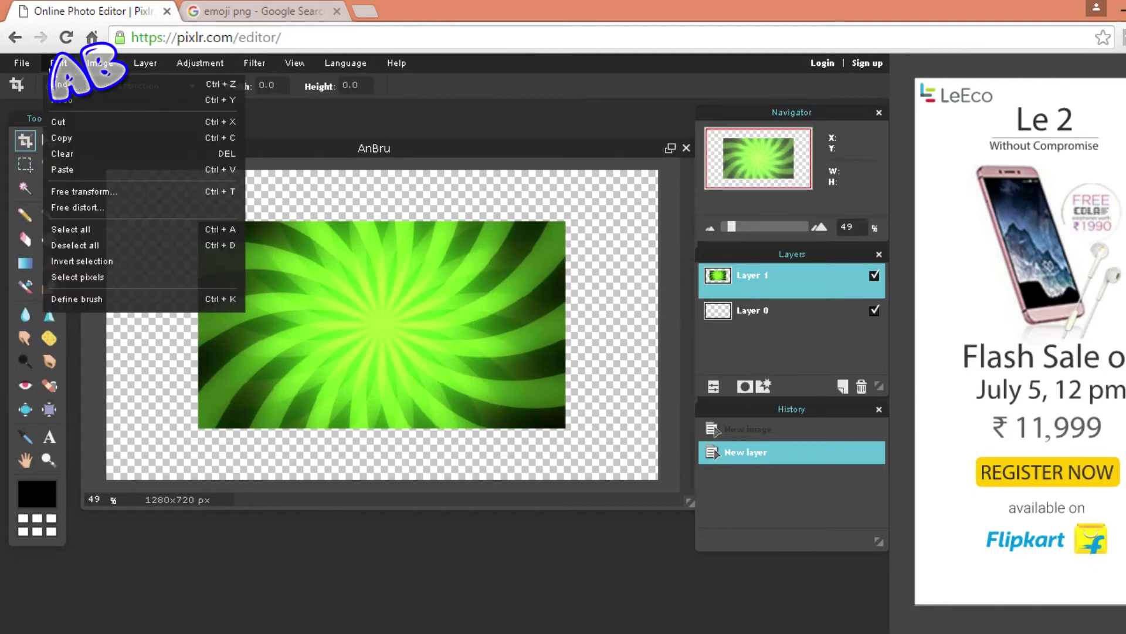
pyautogui.click(75, 192)
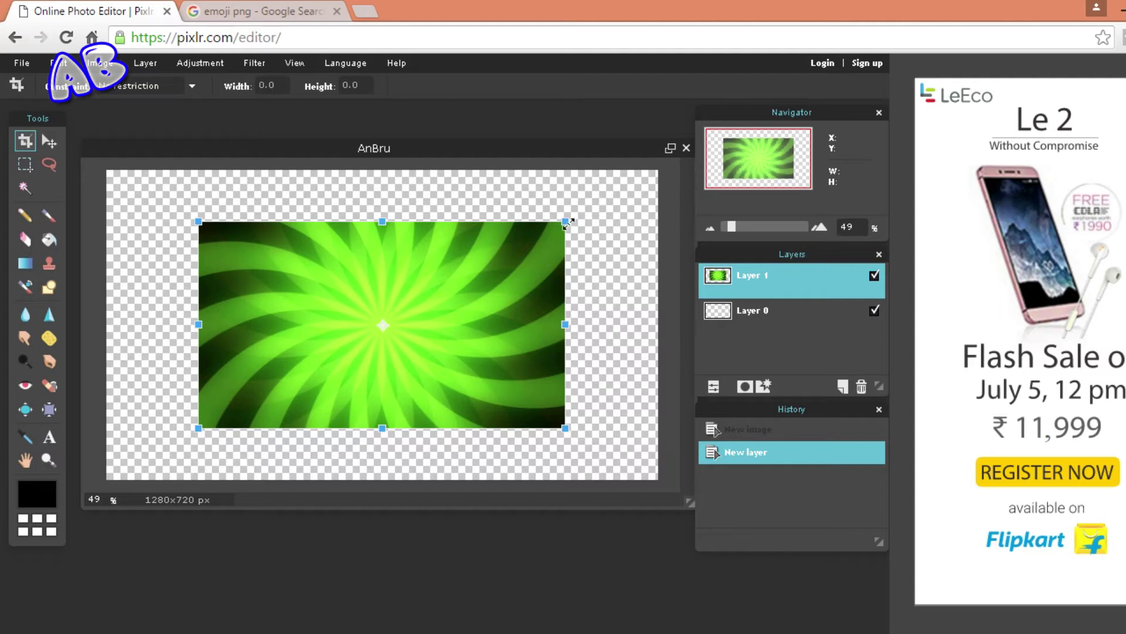
pyautogui.moveTo(567, 223); pyautogui.dragTo(699, 170)
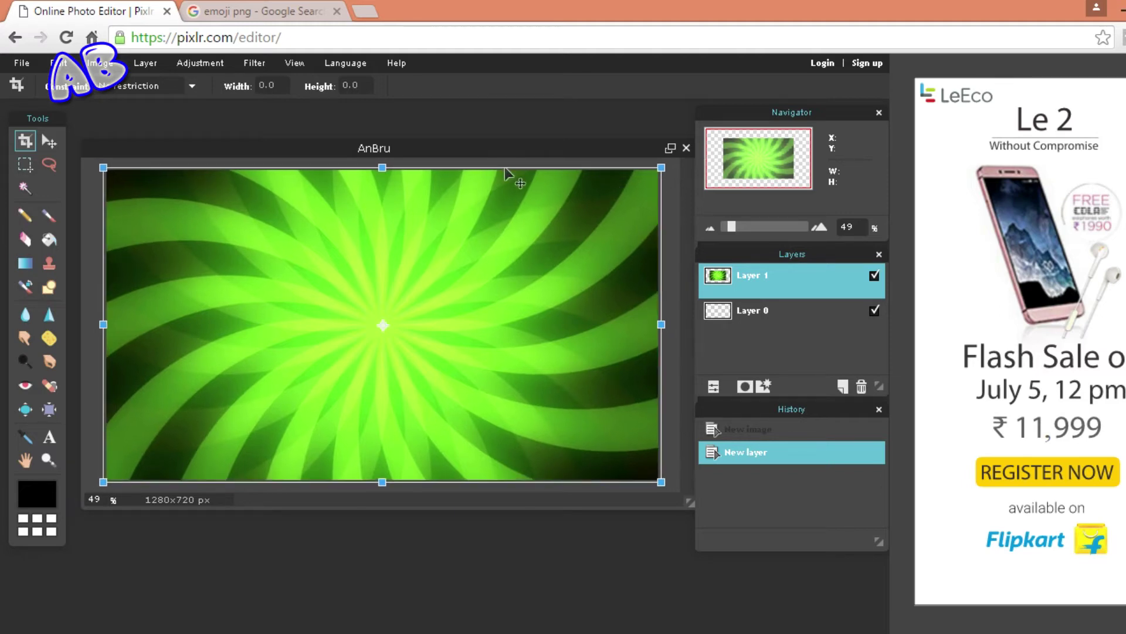
pyautogui.click(674, 279)
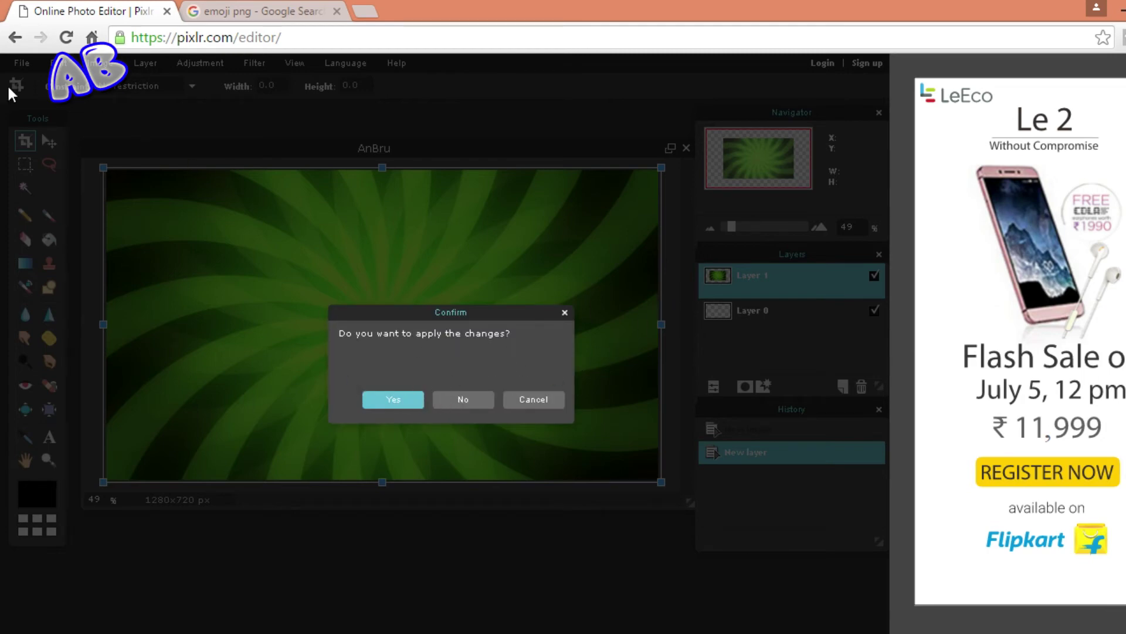
pyautogui.press('Return')
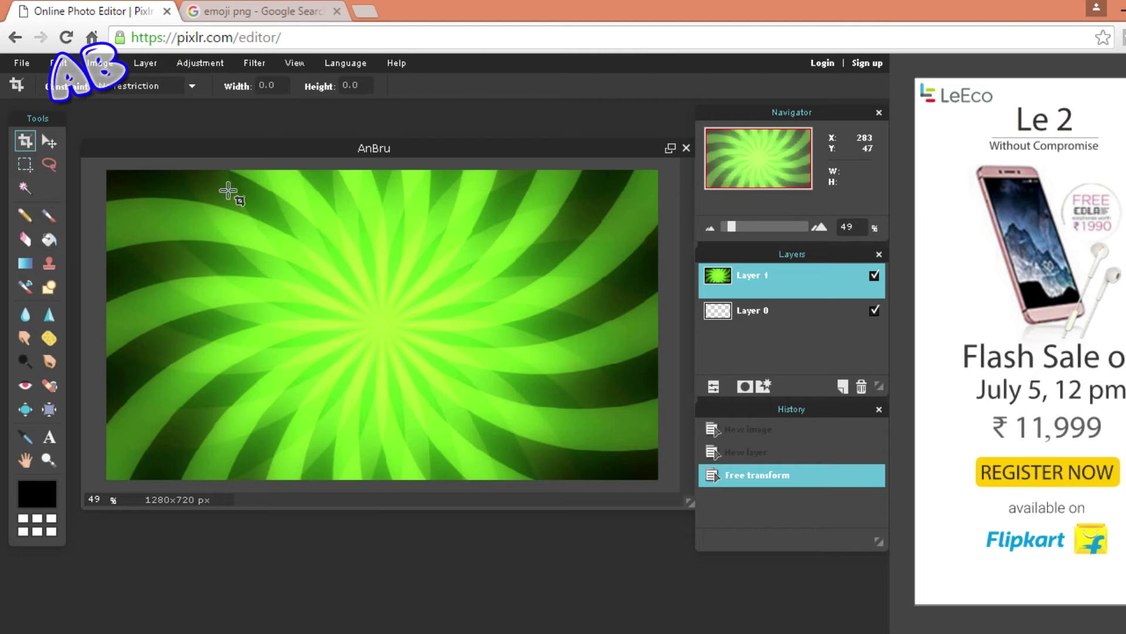
# Lower the green background's brightness to -4 using Brightness & Contrast
pyautogui.click(220, 63)
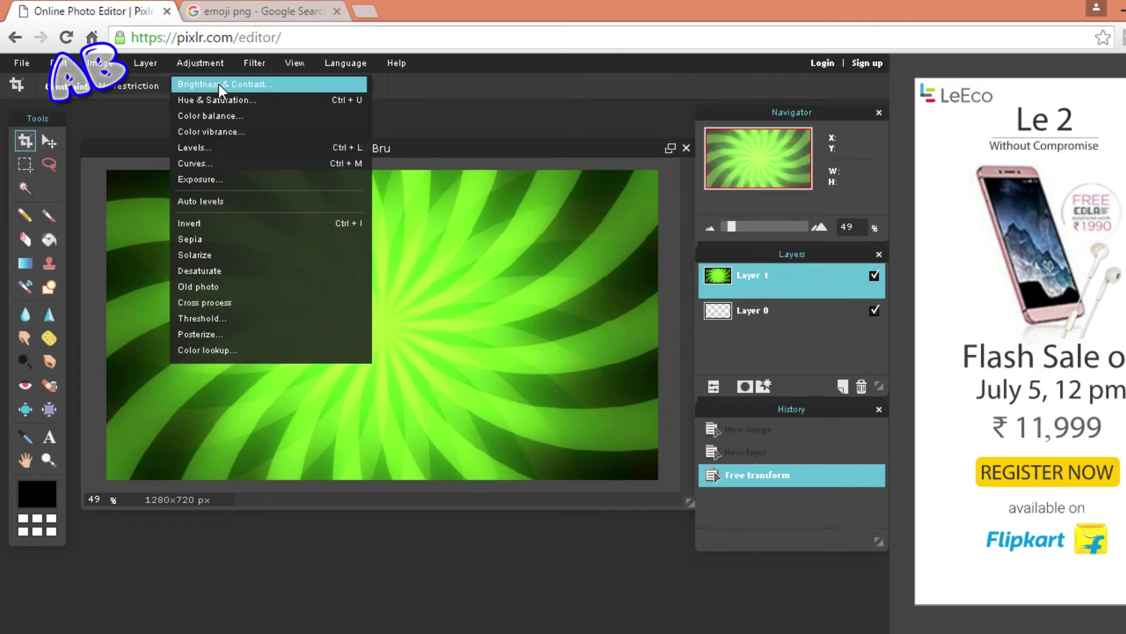
pyautogui.click(218, 84)
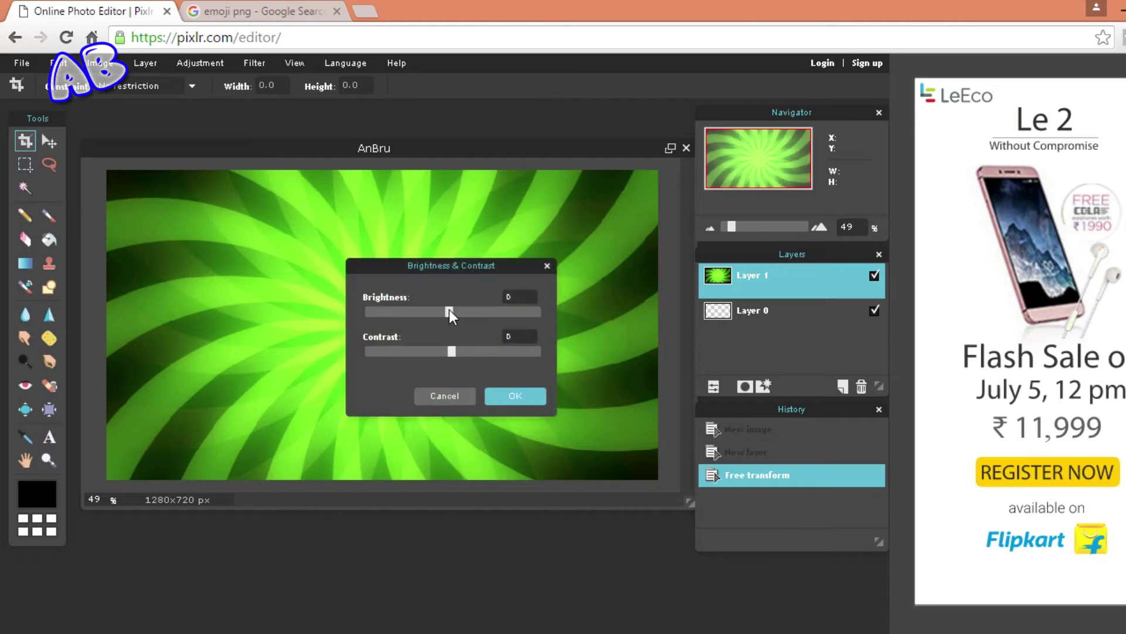
pyautogui.moveTo(449, 310); pyautogui.dragTo(448, 311)
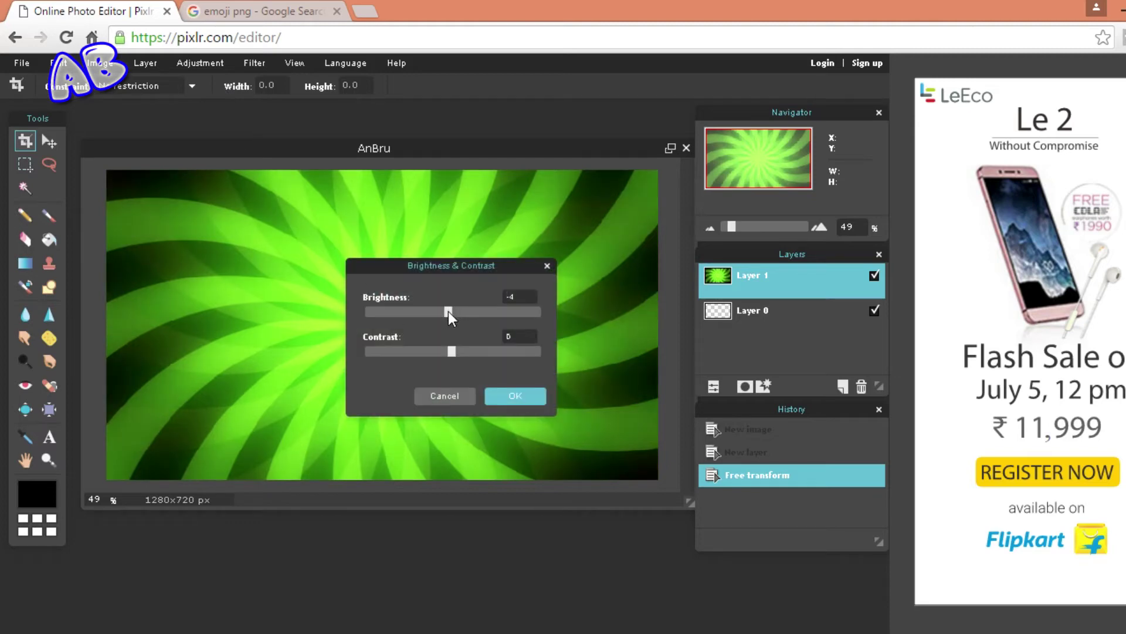
pyautogui.click(508, 398)
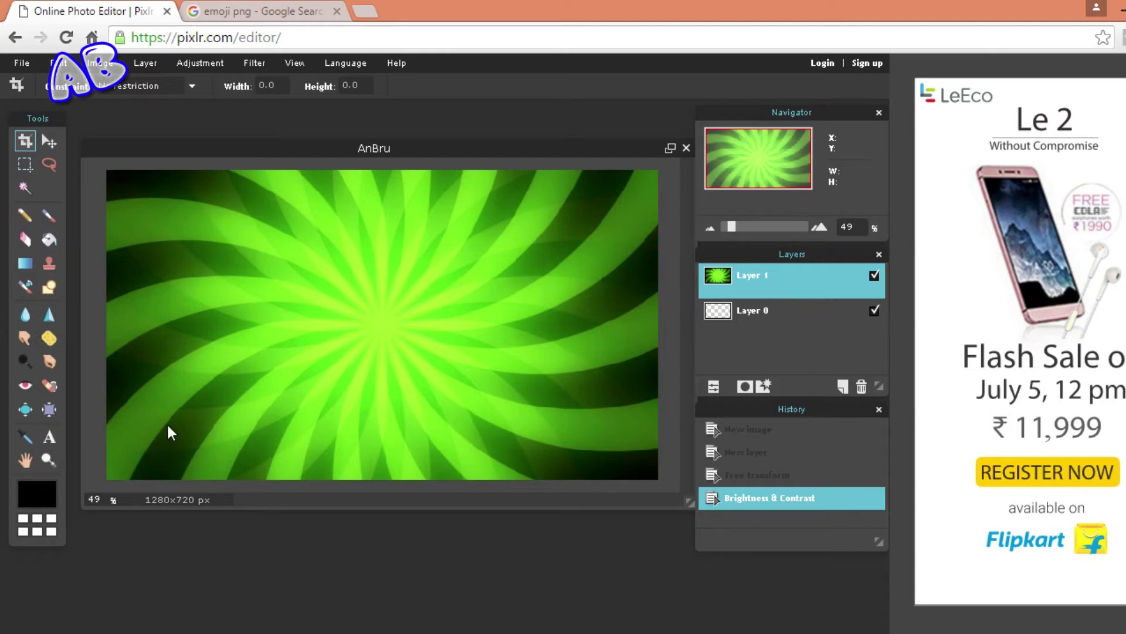
pyautogui.click(47, 445)
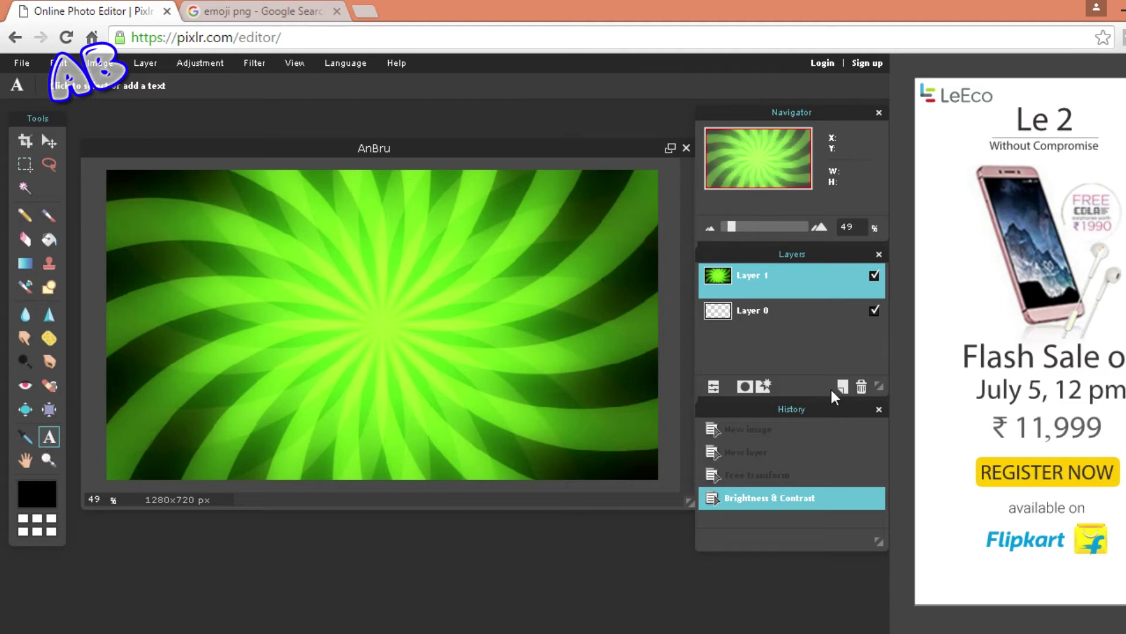
# Place a text box at the lower left, enter 'How To Make a Thumbnail' and set size 90
pyautogui.click(242, 423)
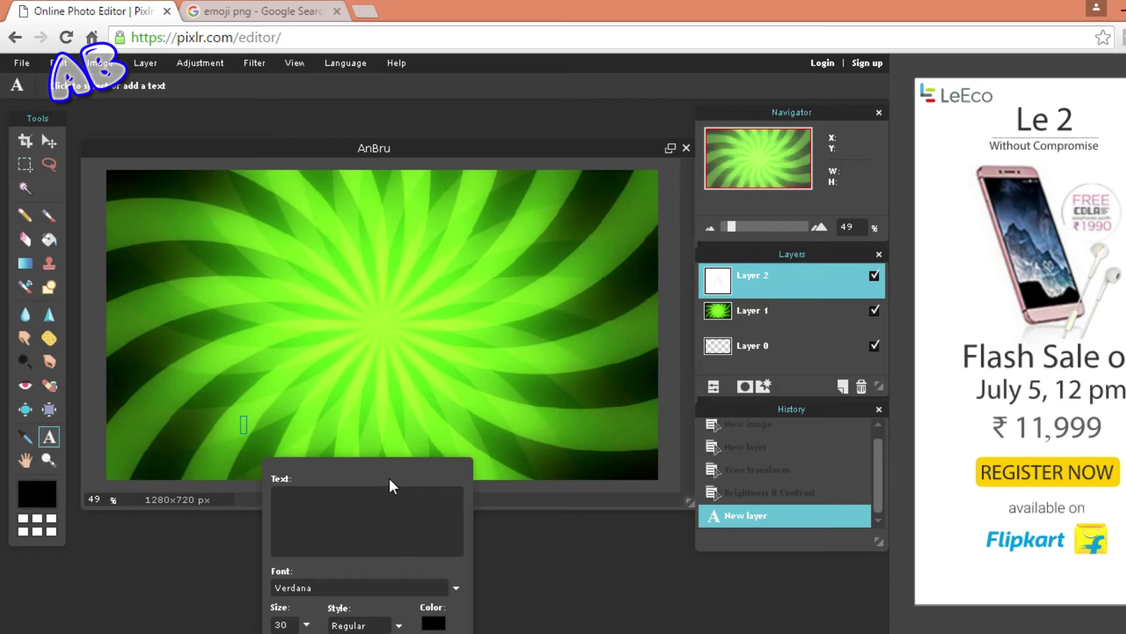
pyautogui.moveTo(347, 503); pyautogui.dragTo(495, 426)
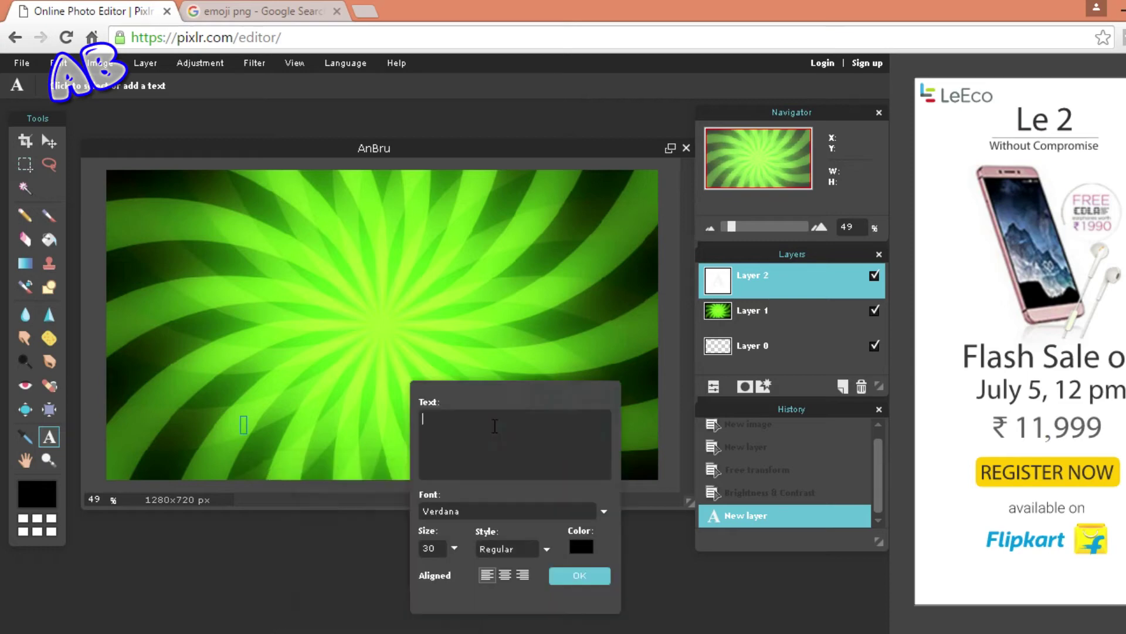
pyautogui.write('How To Make')
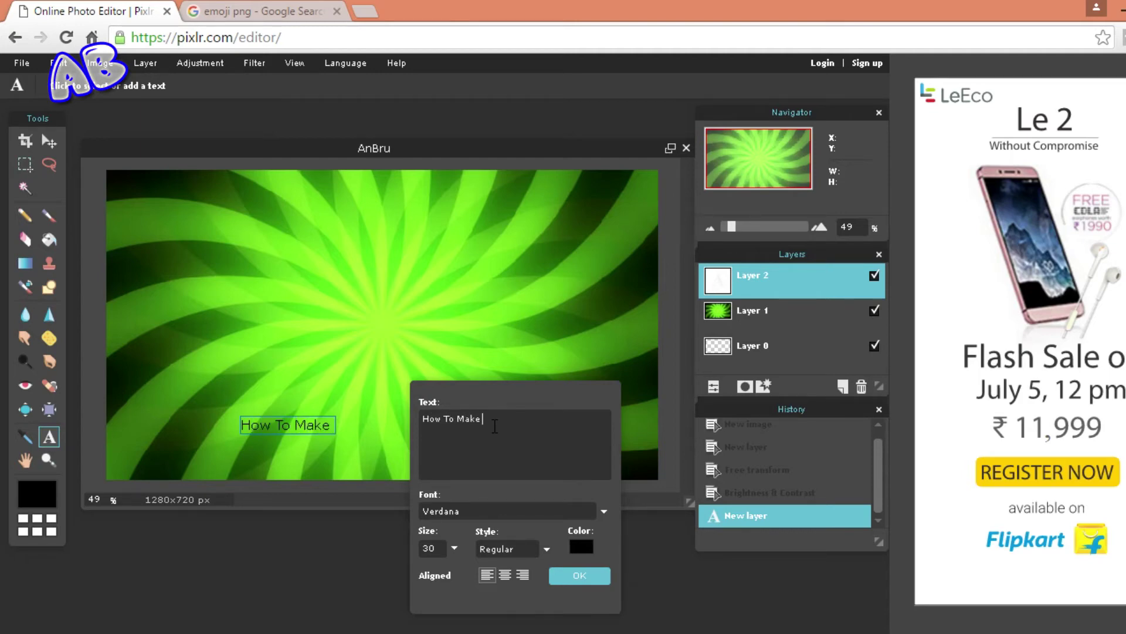
pyautogui.write(' a Thumbnail')
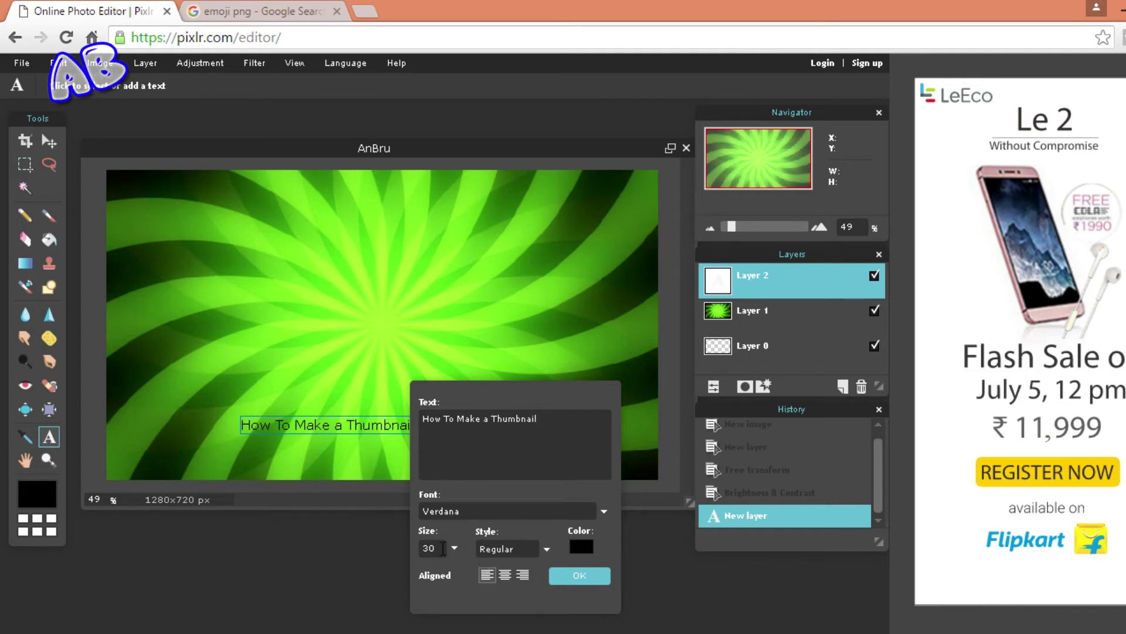
pyautogui.click(443, 548)
pyautogui.write('90')
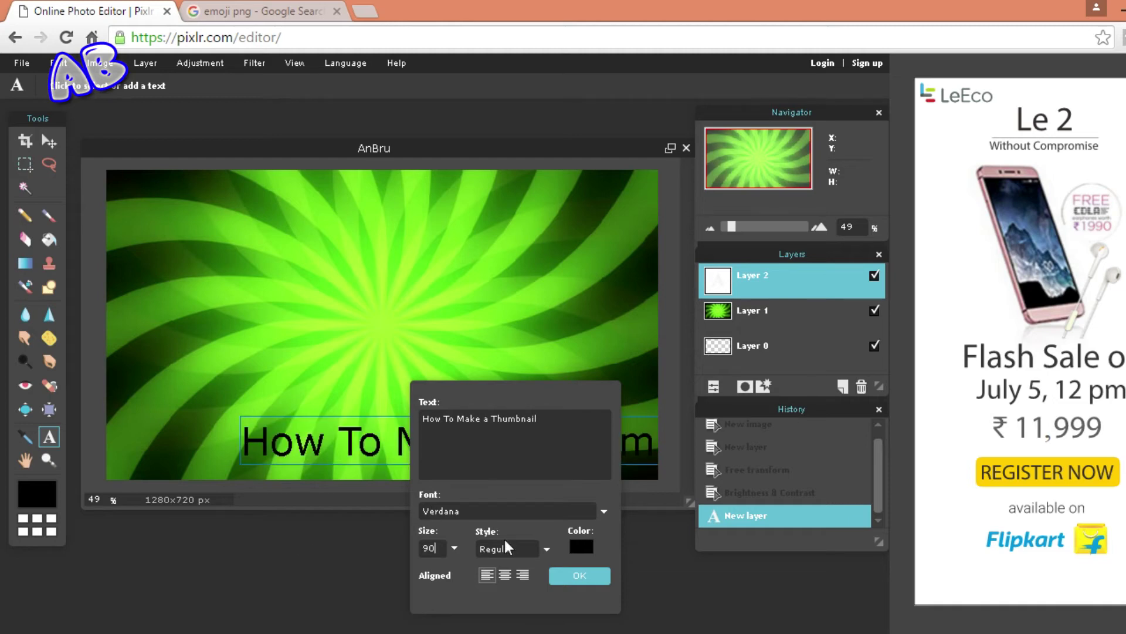
# Change the caption font to Gabriola
pyautogui.click(511, 512)
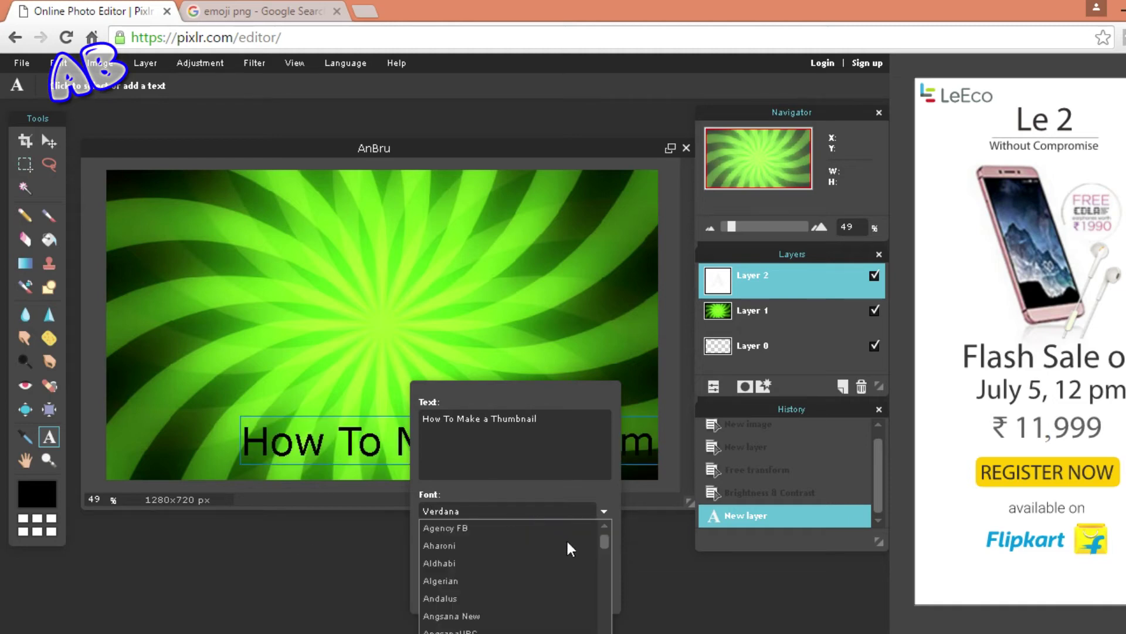
pyautogui.scroll(-3, 610, 560)
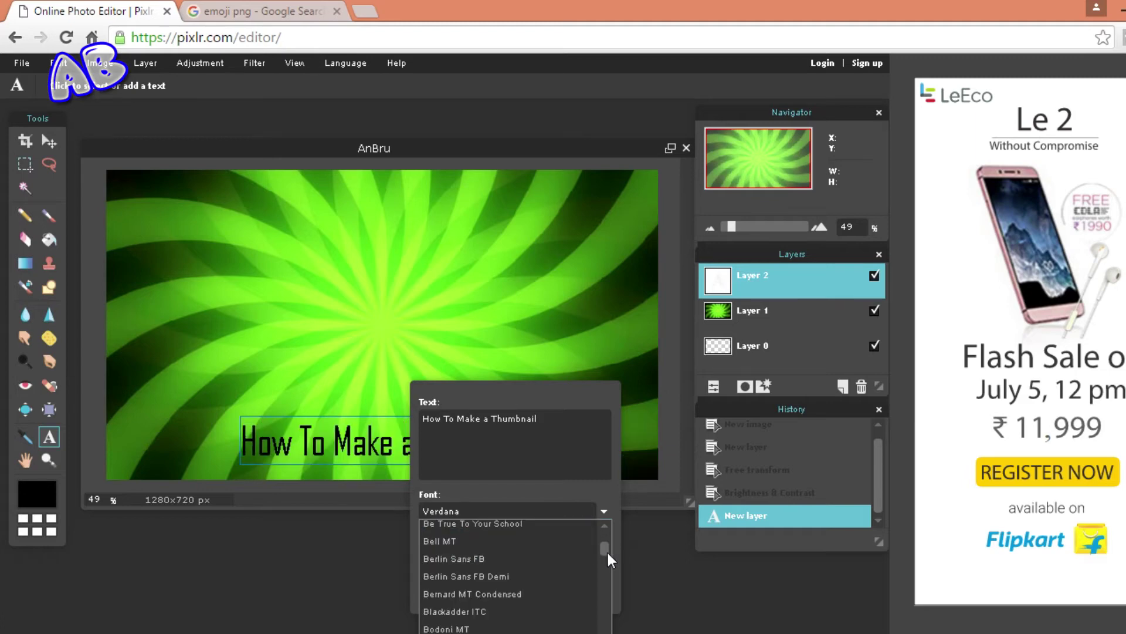
pyautogui.scroll(-8, 609, 564)
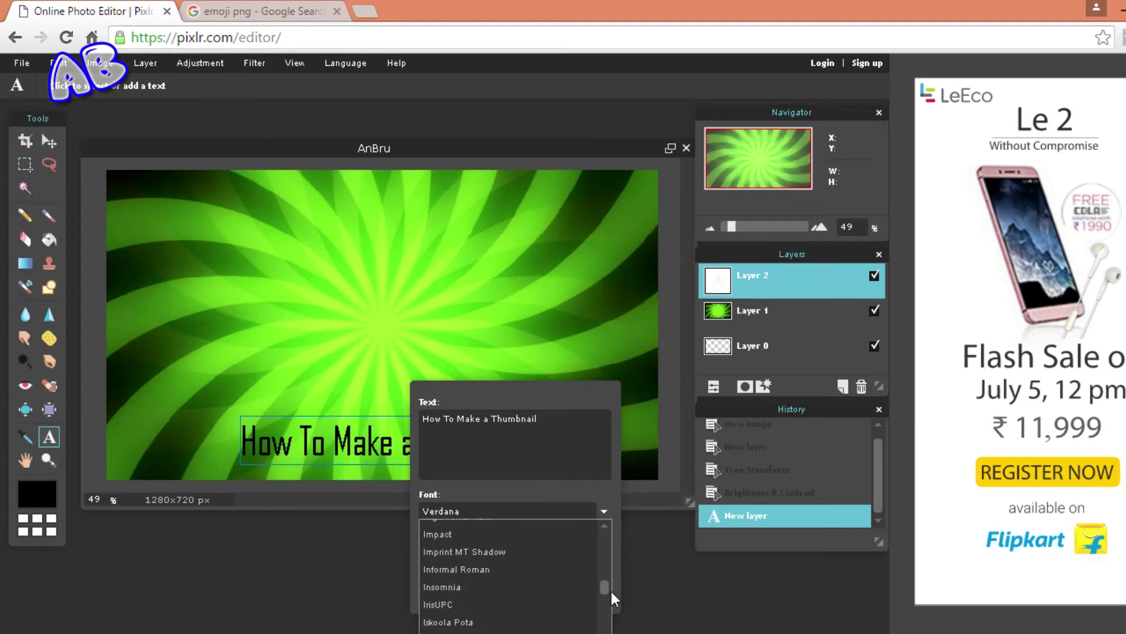
pyautogui.scroll(6, 614, 590)
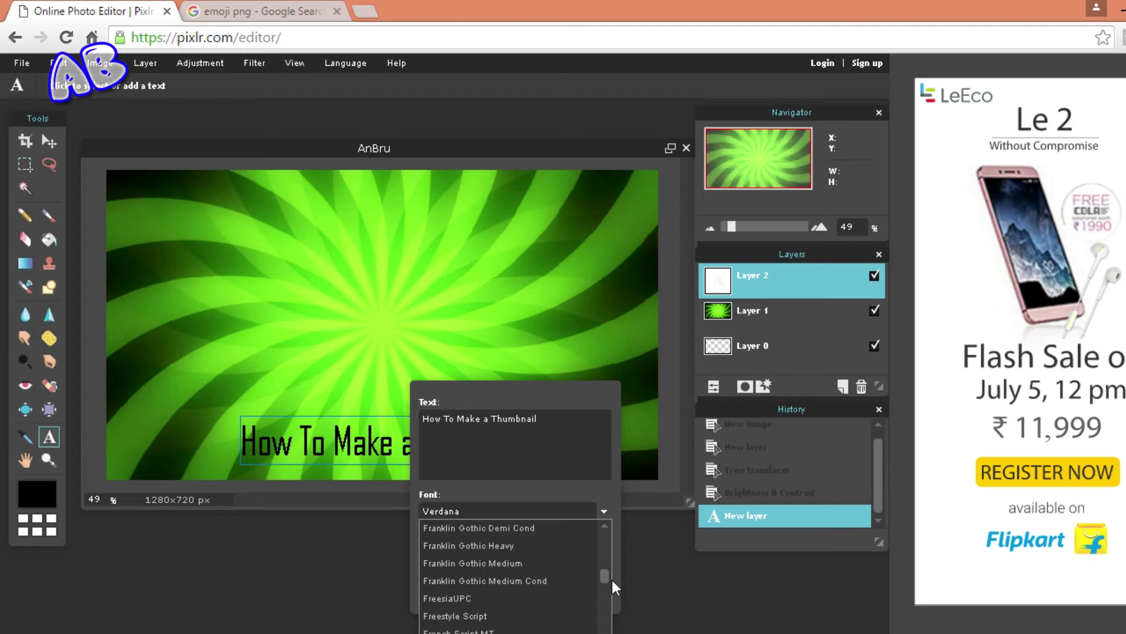
pyautogui.scroll(-1, 611, 589)
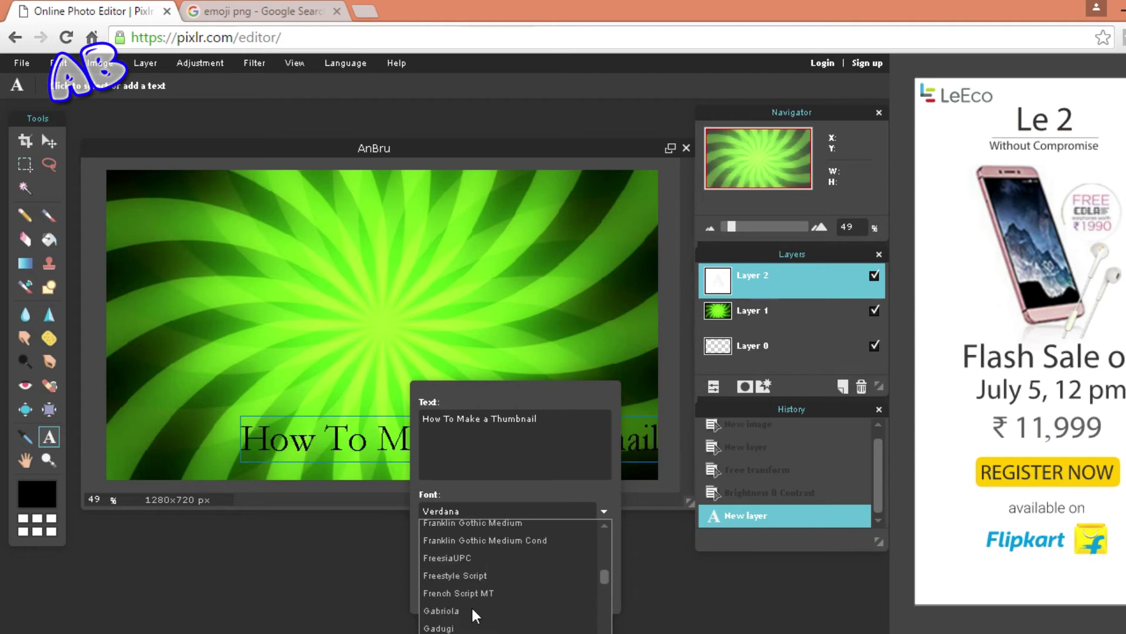
pyautogui.click(443, 612)
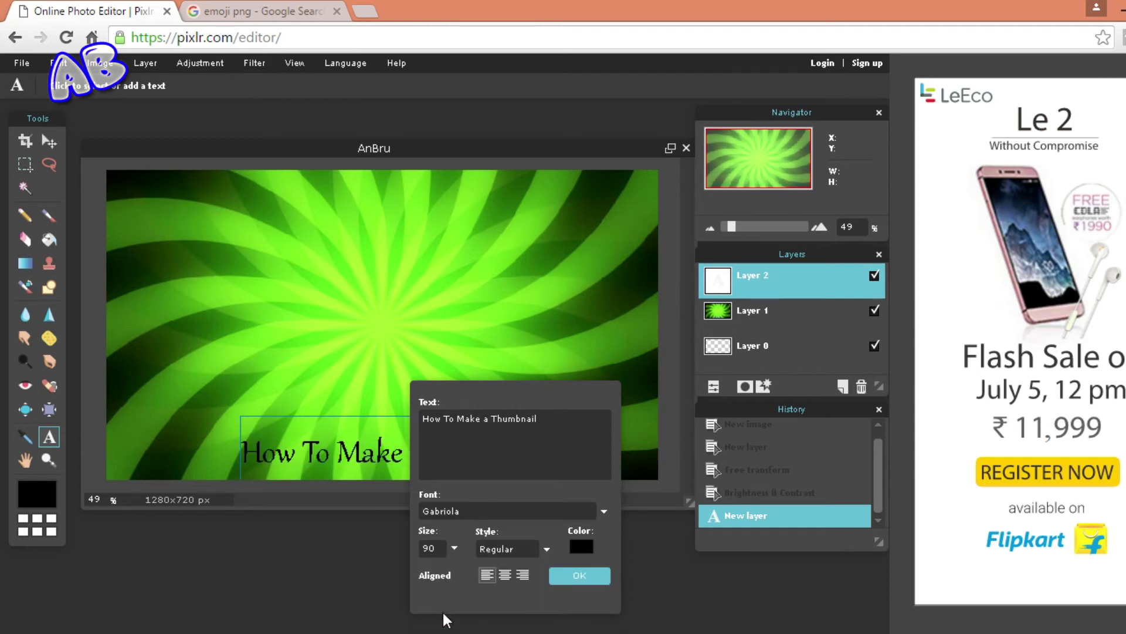
# Colour the caption blue, centre-align it and set its style to Bold
pyautogui.click(582, 547)
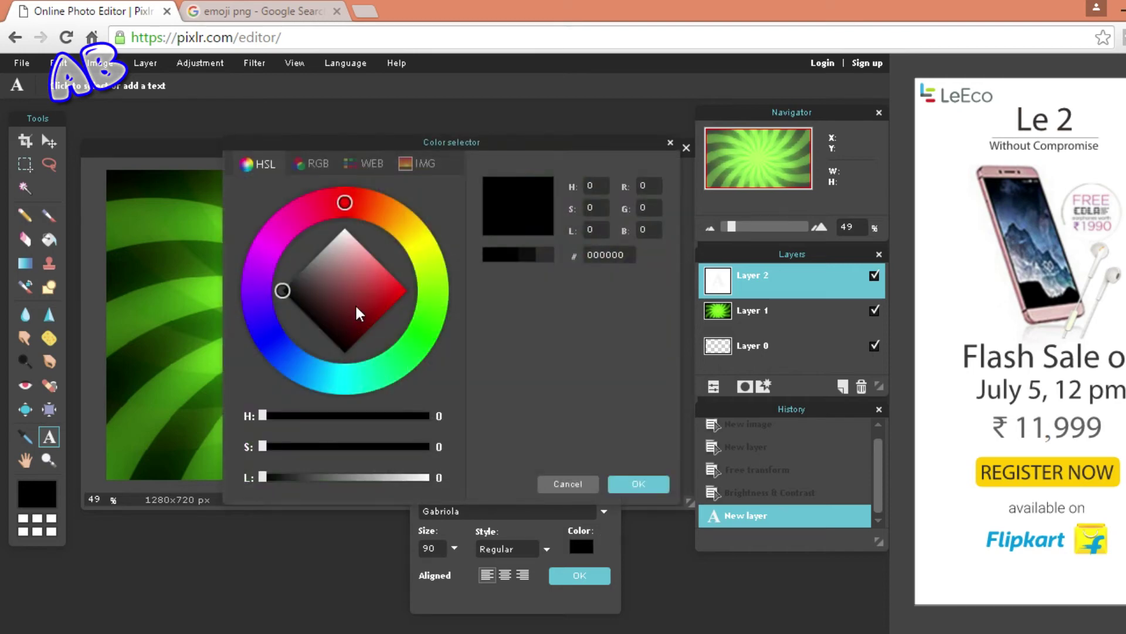
pyautogui.click(395, 304)
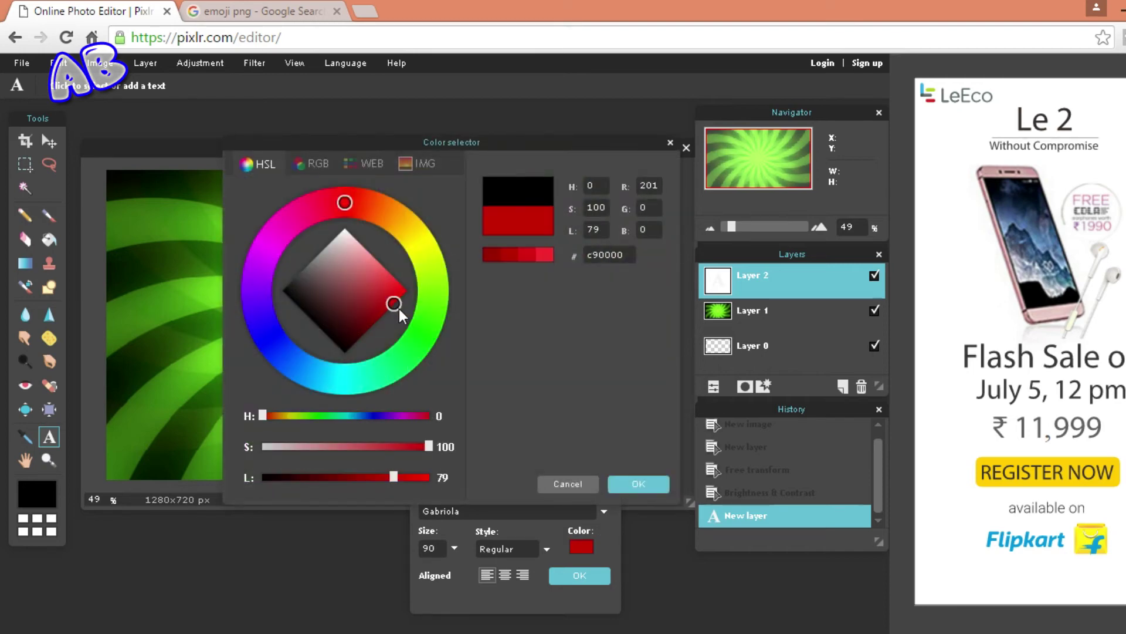
pyautogui.click(285, 351)
pyautogui.click(637, 483)
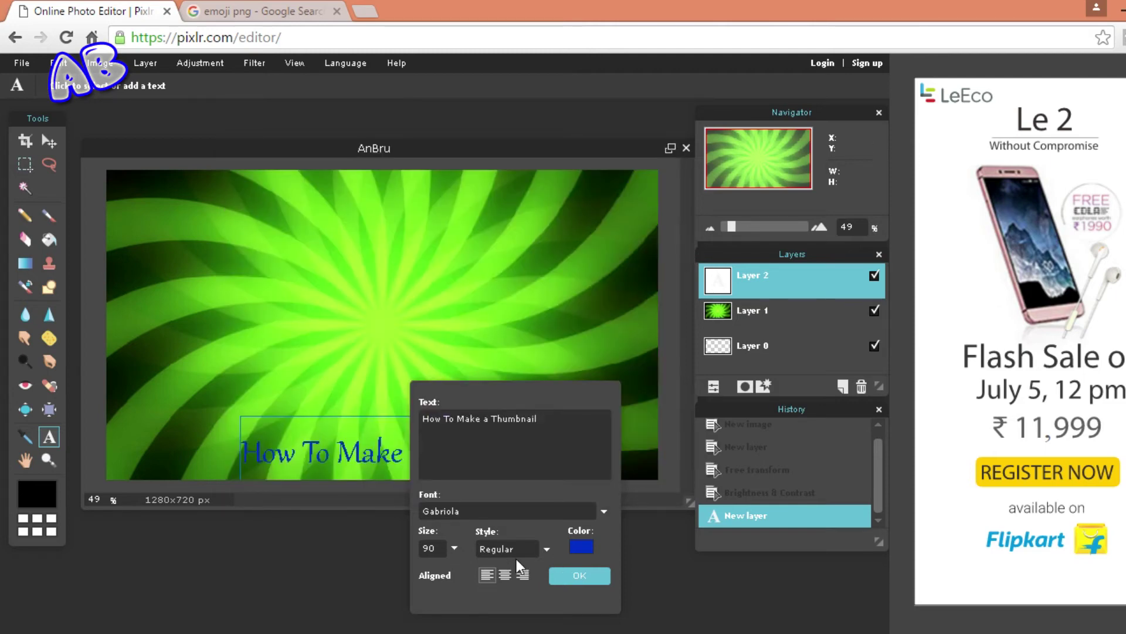
pyautogui.click(504, 575)
pyautogui.click(519, 556)
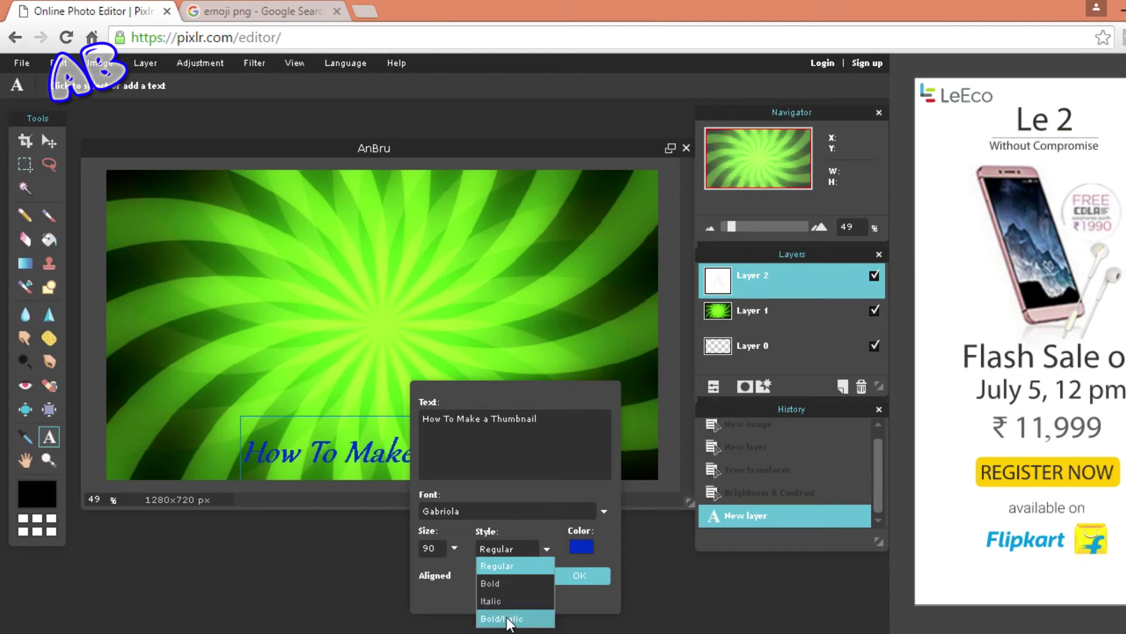
pyautogui.click(500, 584)
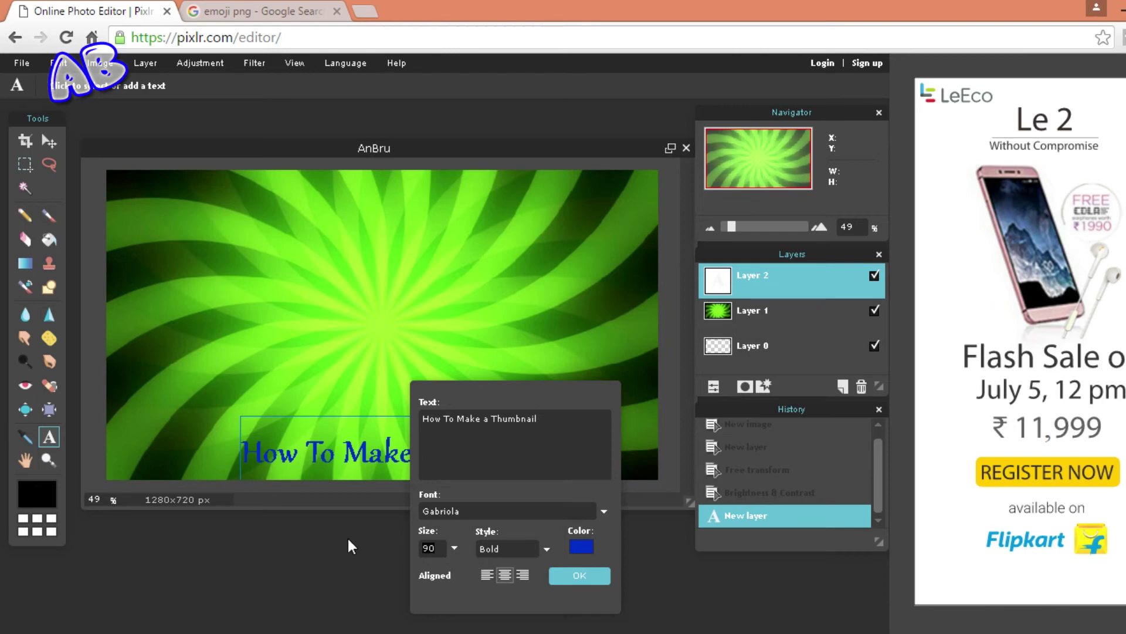
# Commit the caption, then drag the title text up and to the left
pyautogui.click(579, 578)
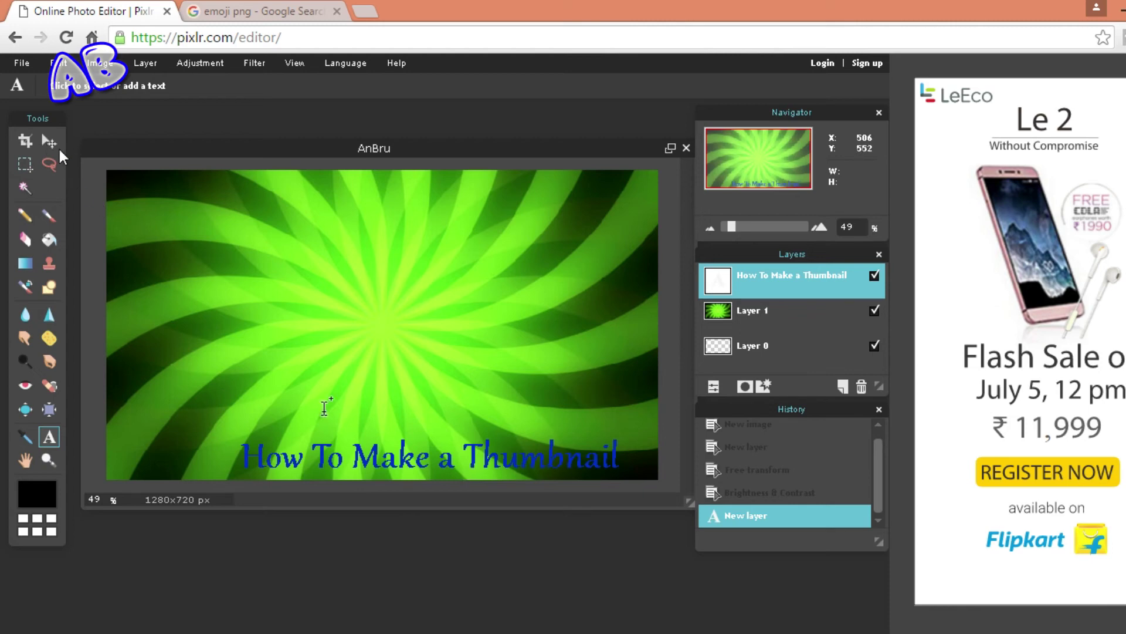
pyautogui.click(51, 140)
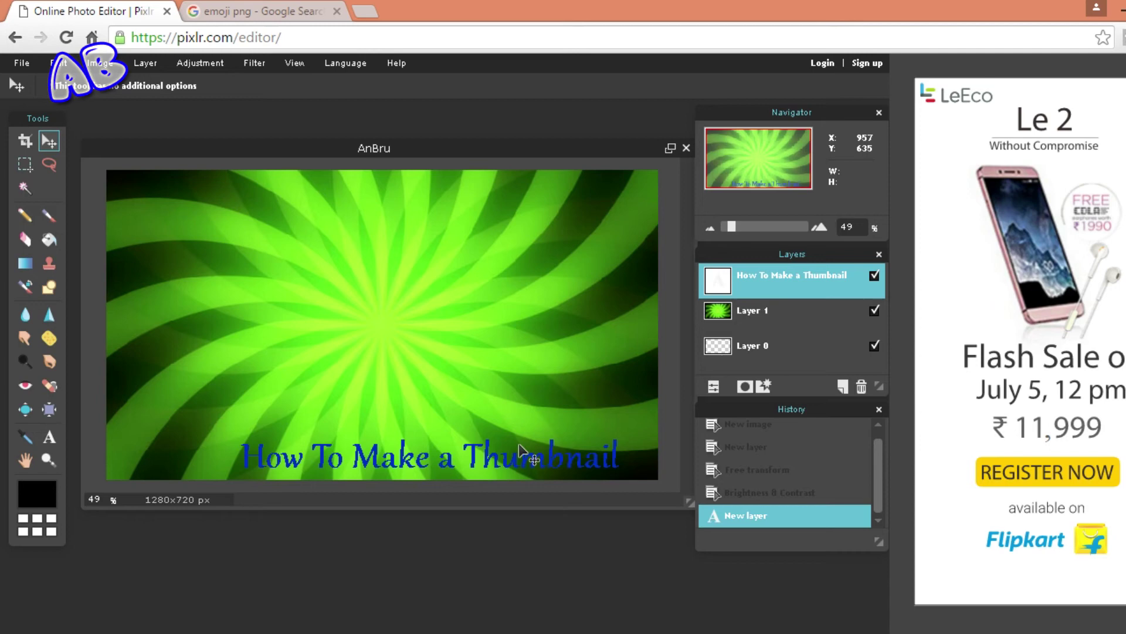
pyautogui.moveTo(519, 445); pyautogui.dragTo(474, 407)
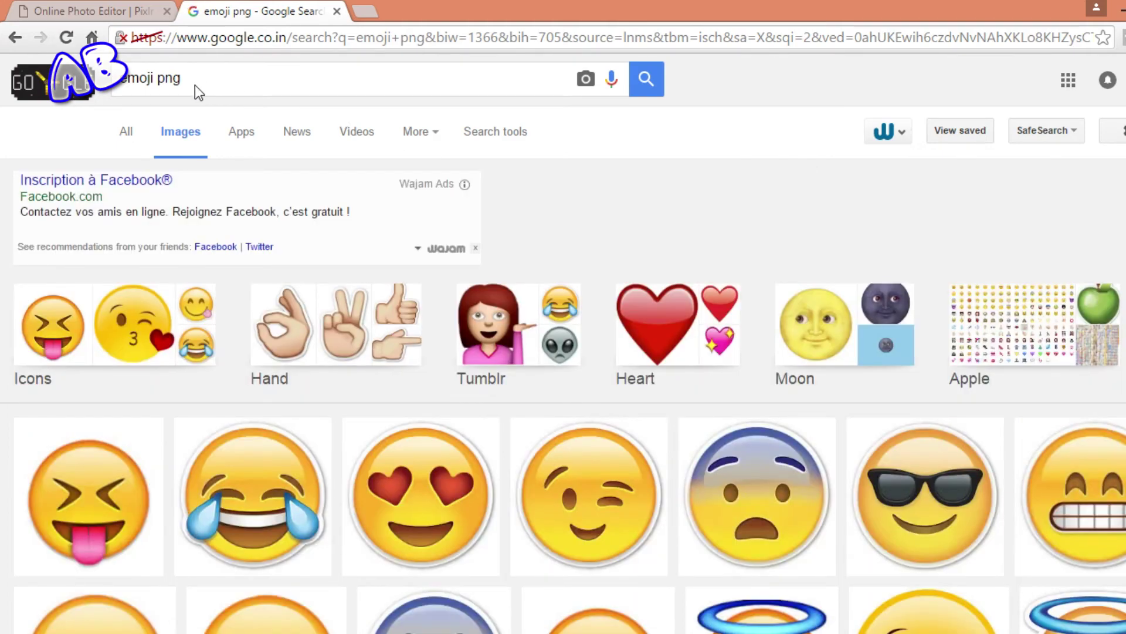
pyautogui.click(184, 87)
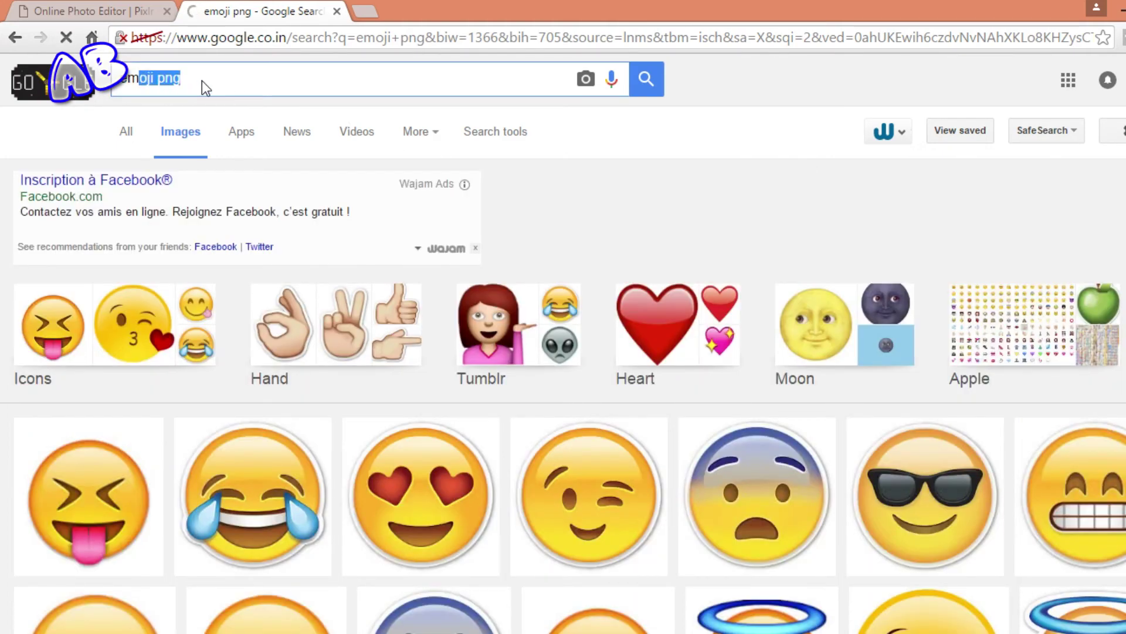
pyautogui.click(202, 80)
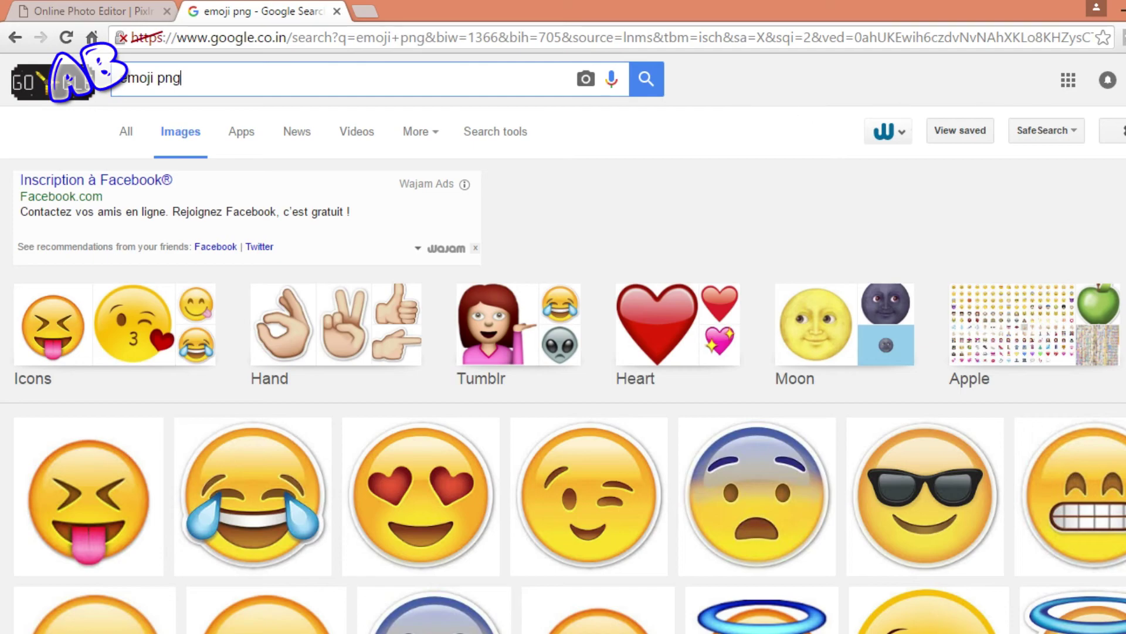
pyautogui.scroll(-9, 563, 344)
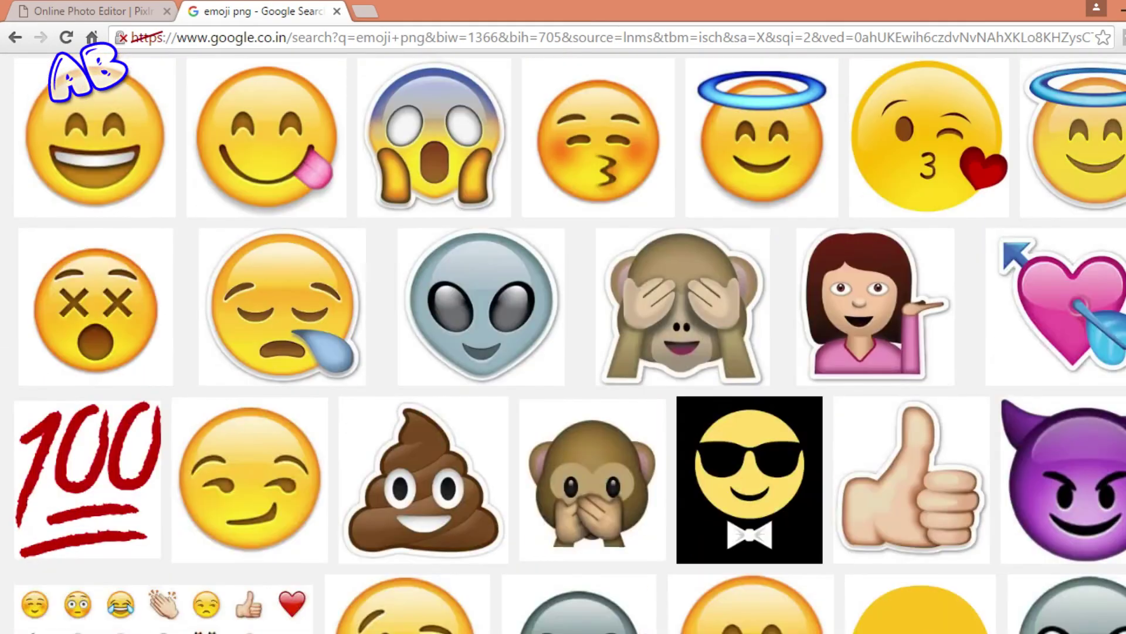
pyautogui.scroll(9, 563, 343)
pyautogui.click(58, 11)
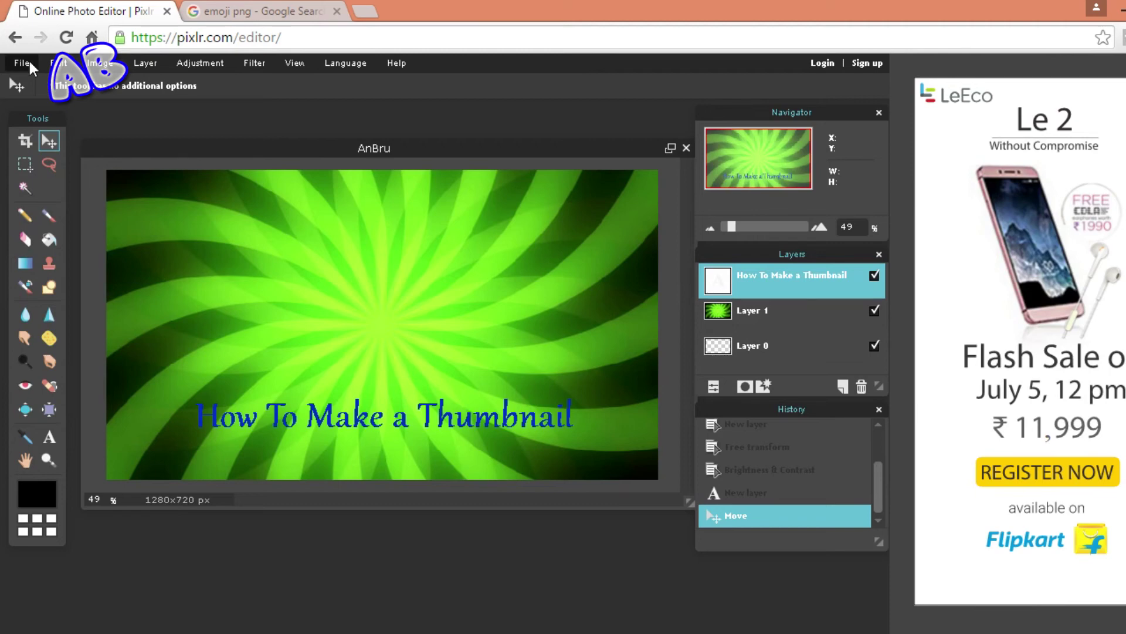
# Add an empty layer, then open the JUNK YARD sunglasses emoji image from main things > JUNK YARD
pyautogui.click(23, 63)
pyautogui.hotkey('ctrl', 'shift', 'n')
pyautogui.click(17, 62)
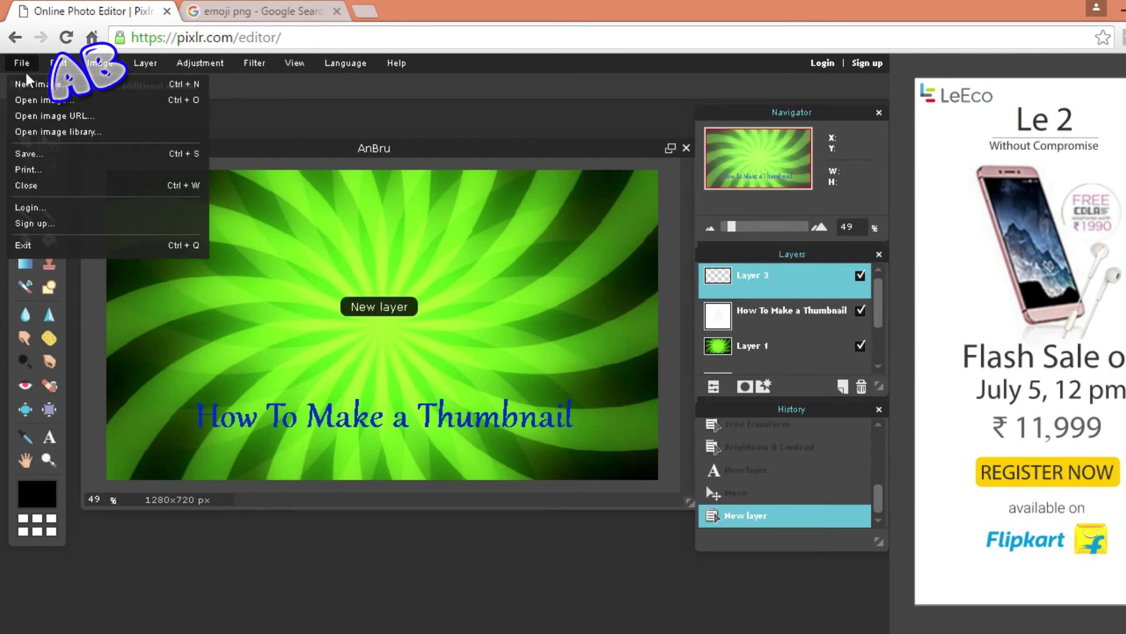
pyautogui.click(42, 100)
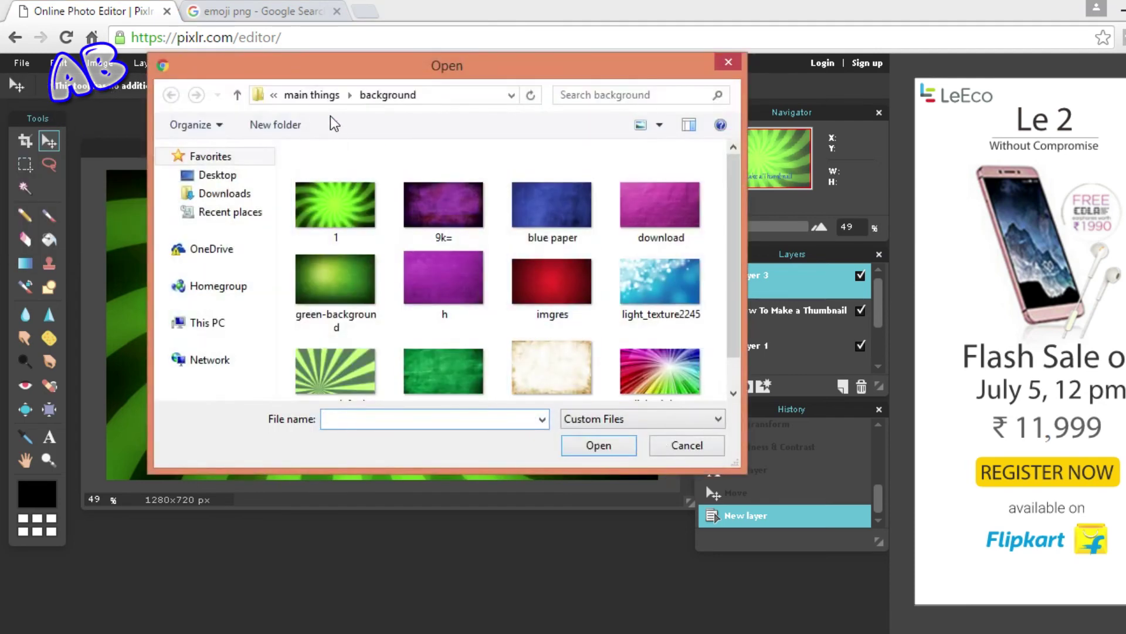
pyautogui.click(311, 97)
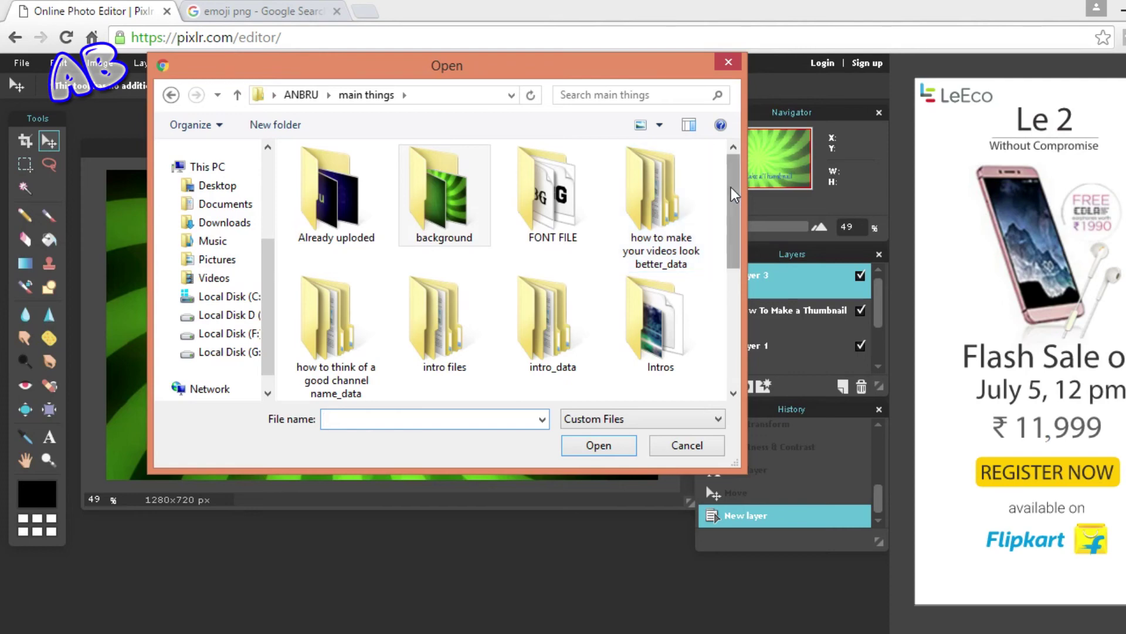
pyautogui.scroll(-2, 737, 237)
pyautogui.doubleClick(359, 353)
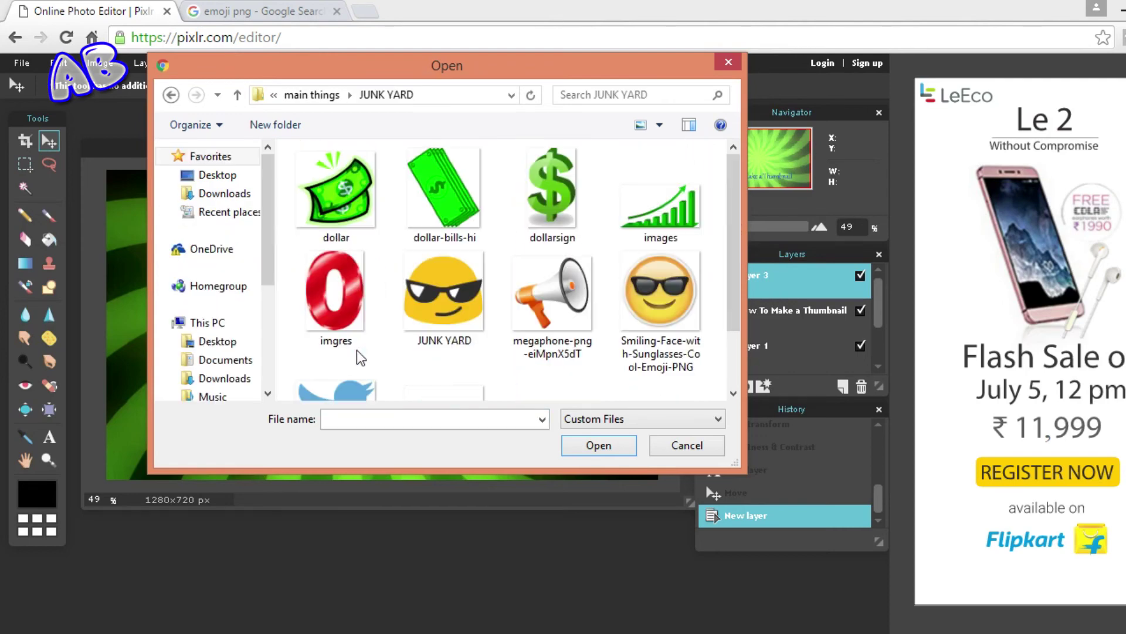
pyautogui.click(445, 276)
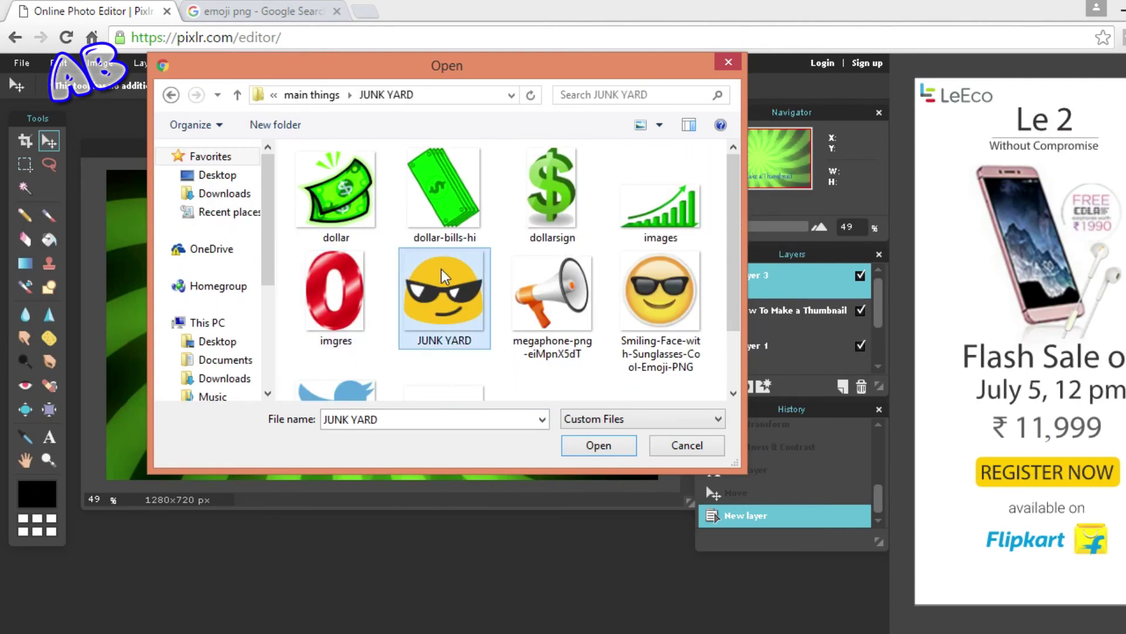
pyautogui.doubleClick(444, 276)
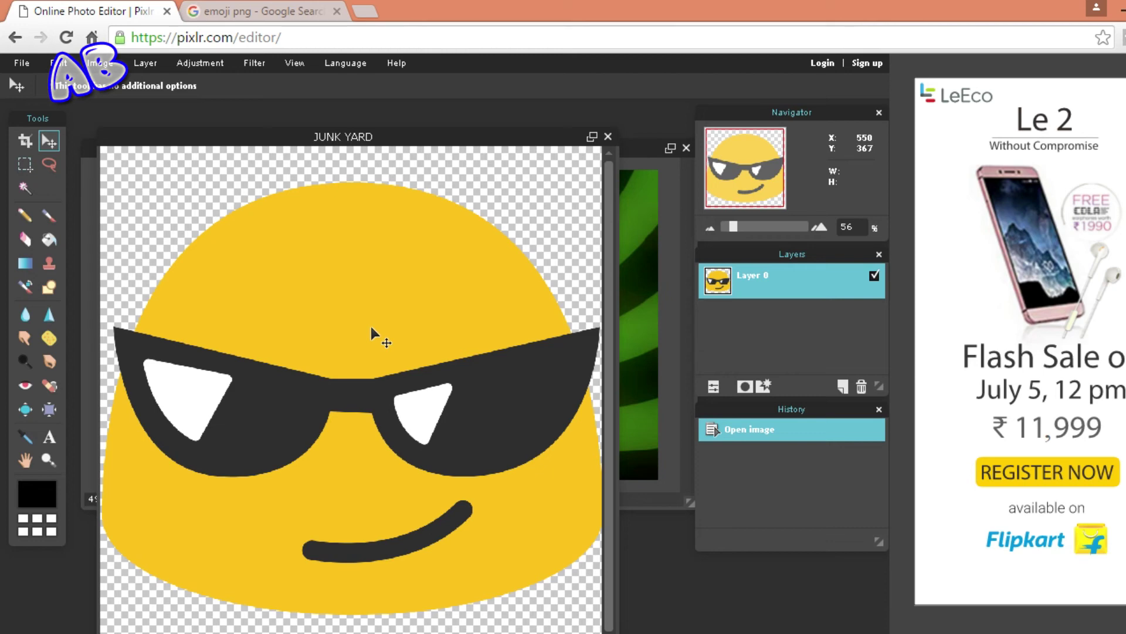
# Copy the whole JUNK YARD emoji, paste it into the AnBru thumbnail, and drag it slightly upward
pyautogui.hotkey('ctrl', 'a')
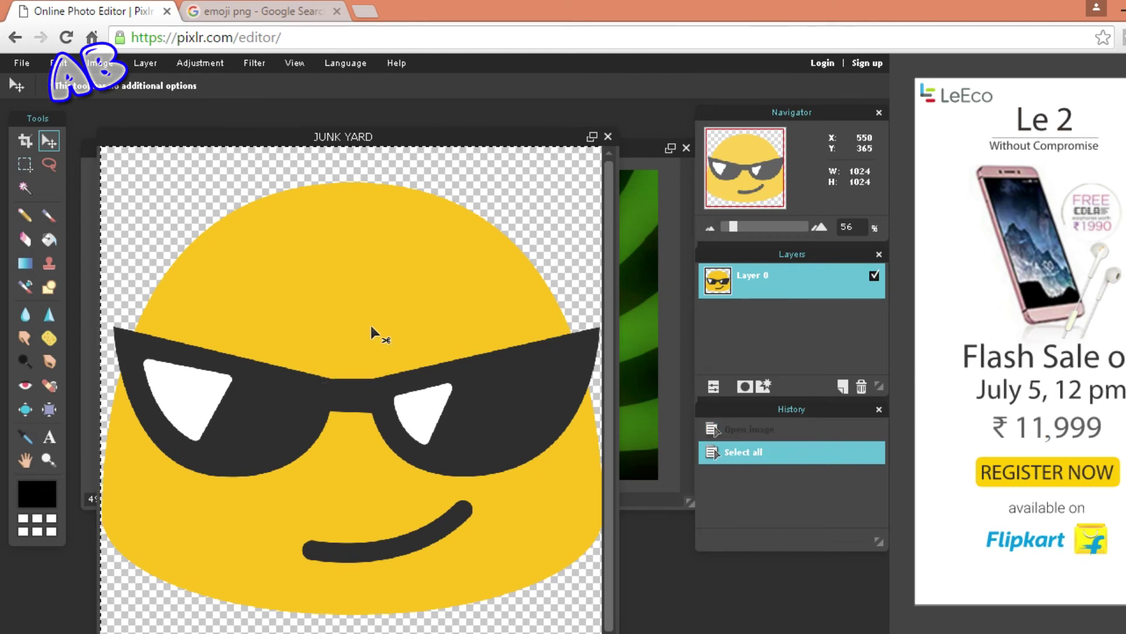
pyautogui.hotkey('ctrl', 'c')
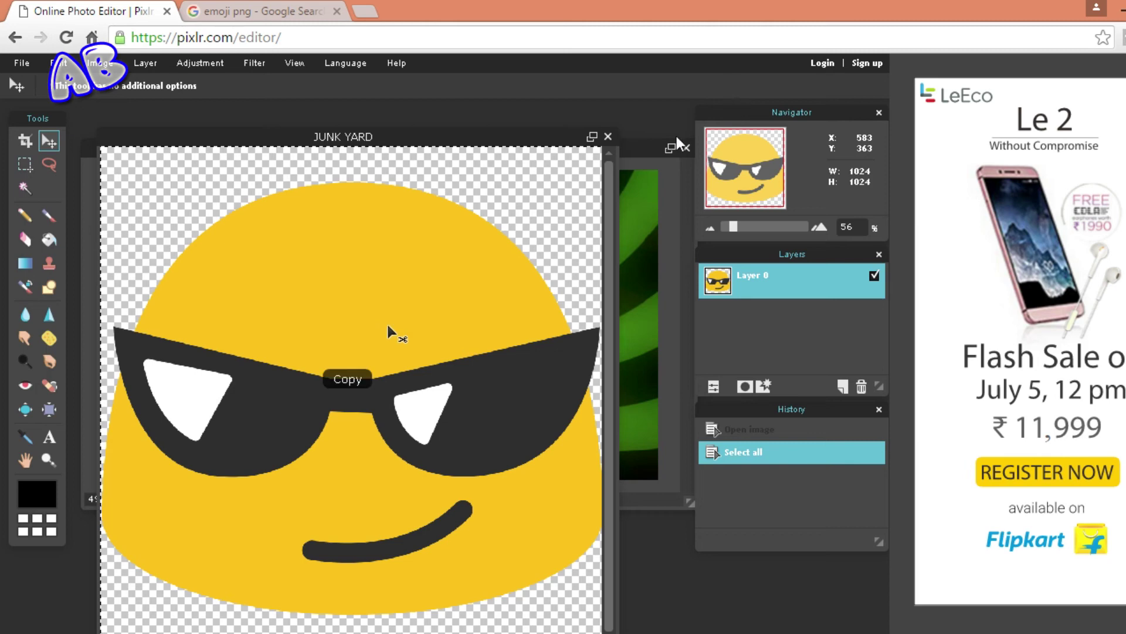
pyautogui.click(640, 150)
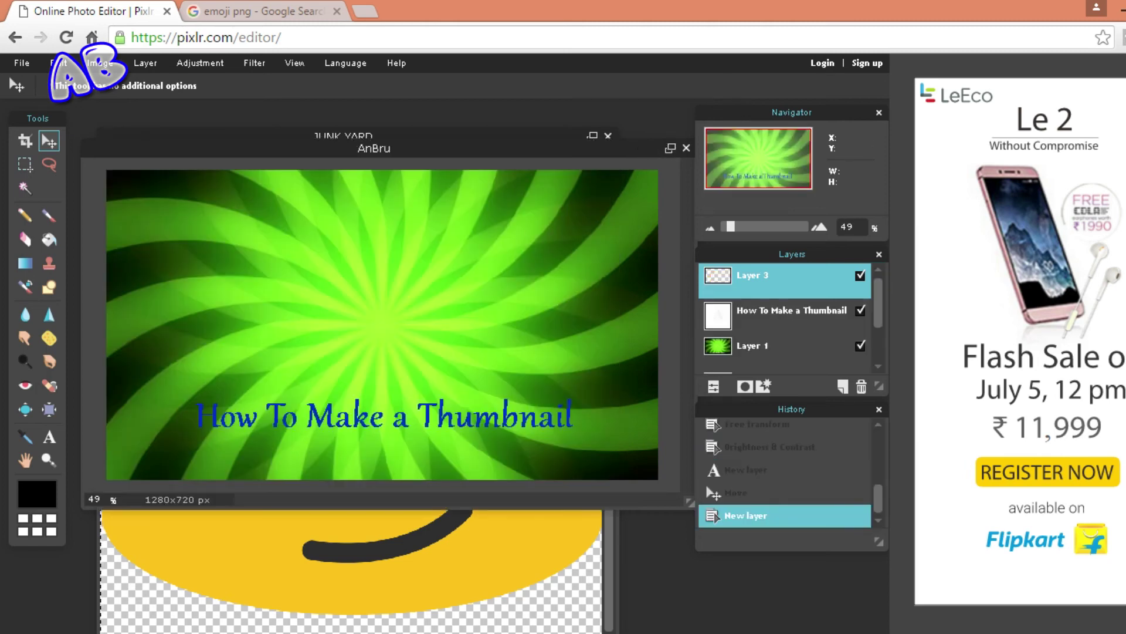
pyautogui.hotkey('ctrl', 'v')
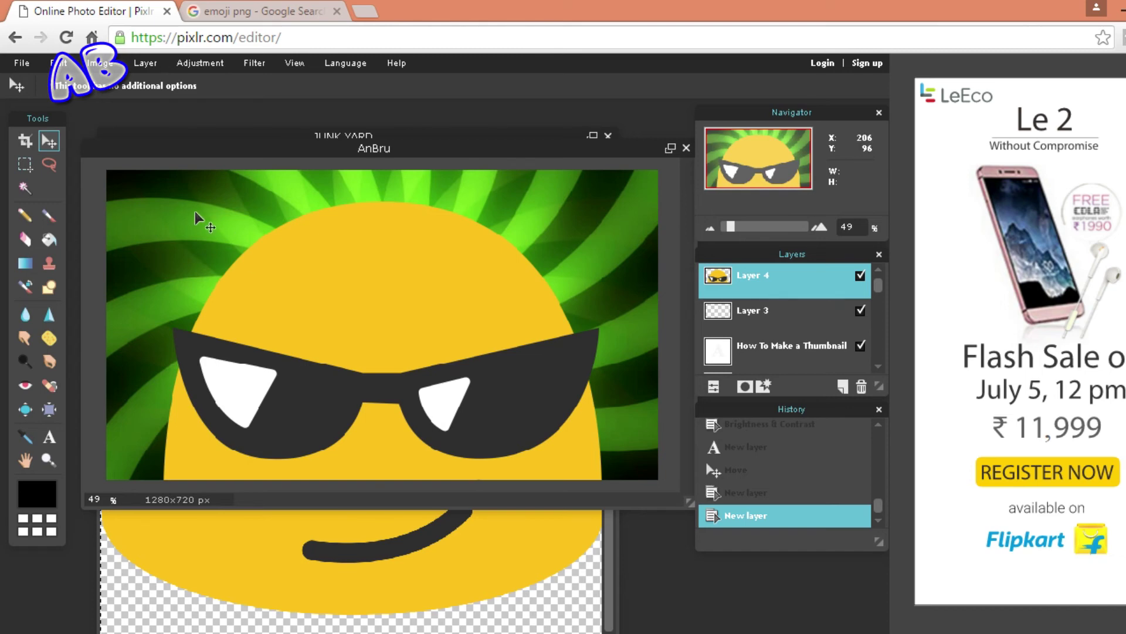
pyautogui.moveTo(380, 316); pyautogui.dragTo(389, 280)
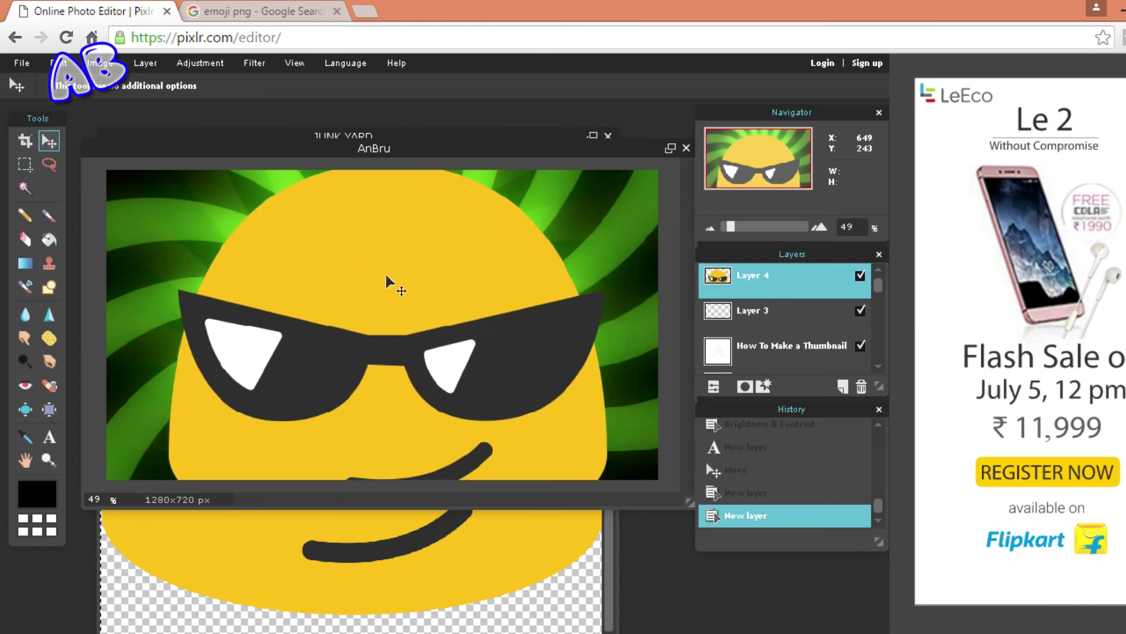
pyautogui.click(61, 63)
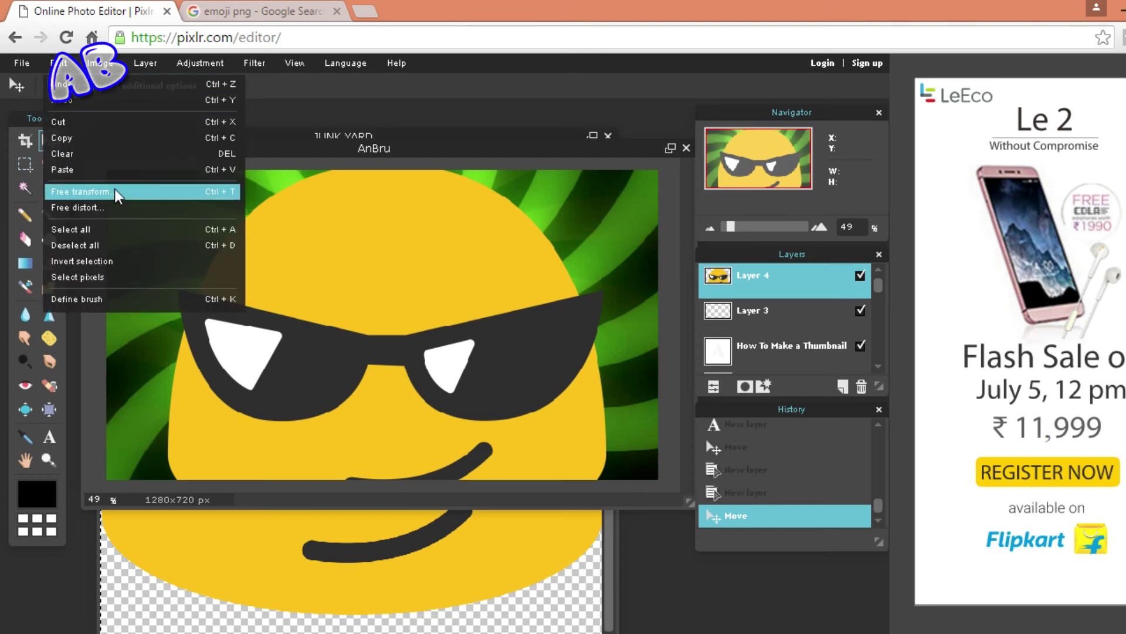
# Free-transform the emoji smaller, move it up-left above the title, and apply the resize
pyautogui.click(193, 194)
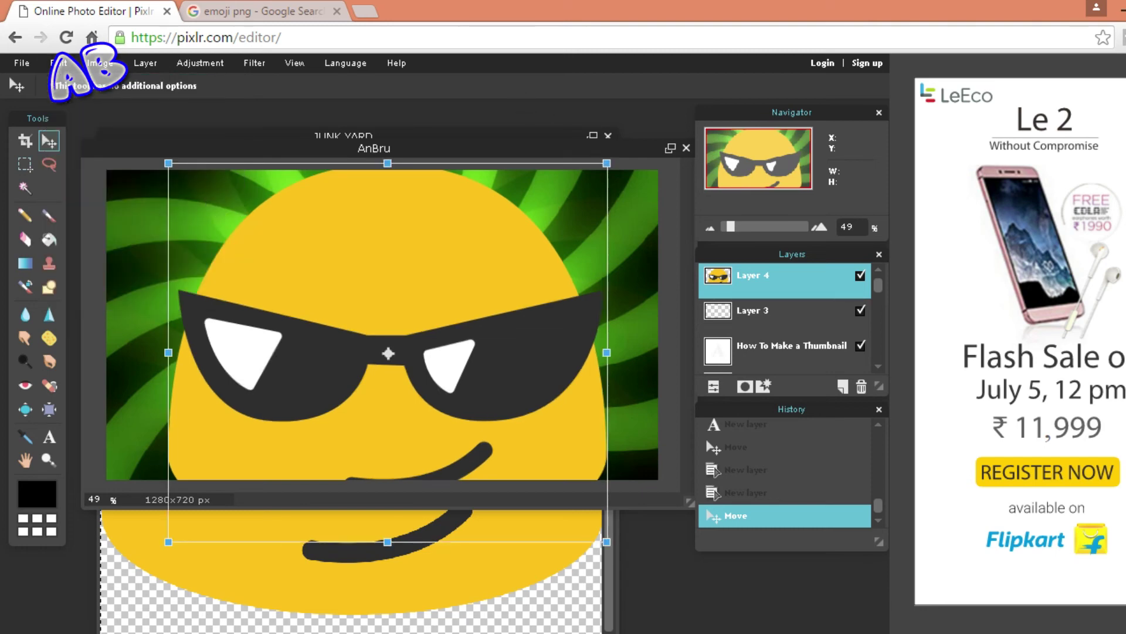
pyautogui.moveTo(608, 163); pyautogui.dragTo(528, 225)
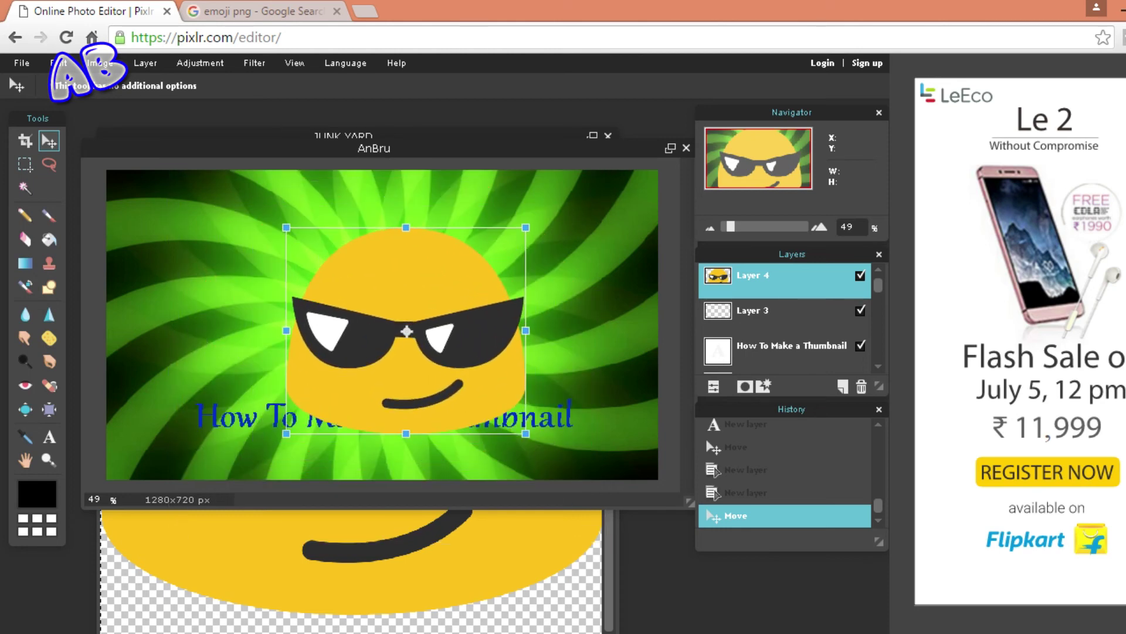
pyautogui.moveTo(509, 292); pyautogui.dragTo(492, 277)
pyautogui.moveTo(508, 214); pyautogui.dragTo(499, 218)
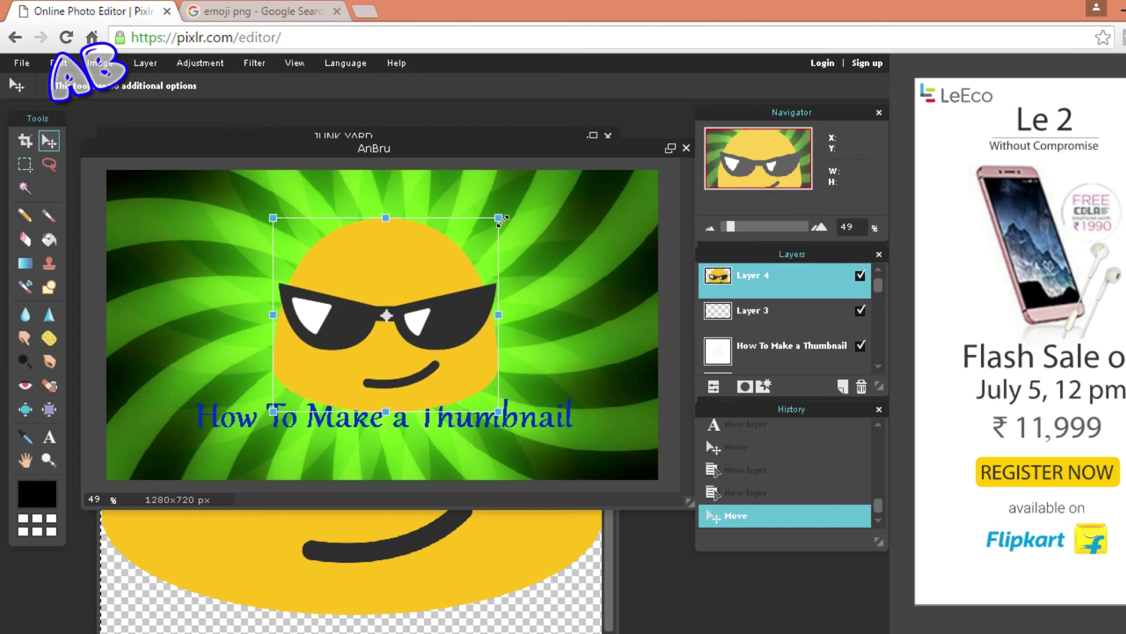
pyautogui.click(674, 328)
pyautogui.click(411, 399)
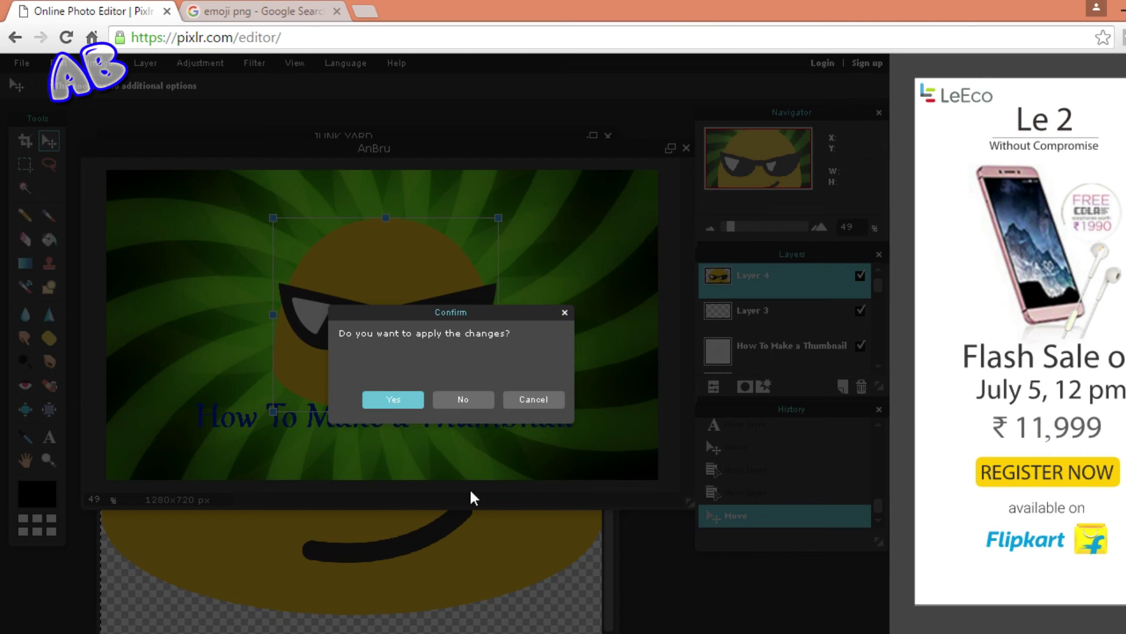
pyautogui.click(555, 556)
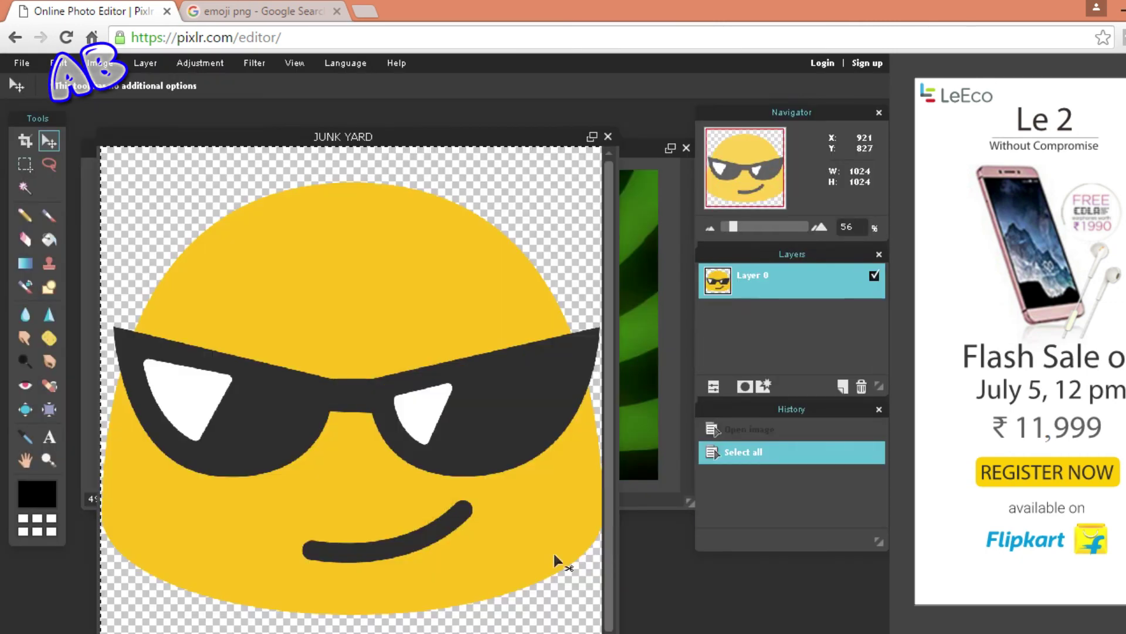
# Close JUNK YARD, nudge the title text lower, and save AnBru in PNG format
pyautogui.click(607, 136)
pyautogui.click(562, 449)
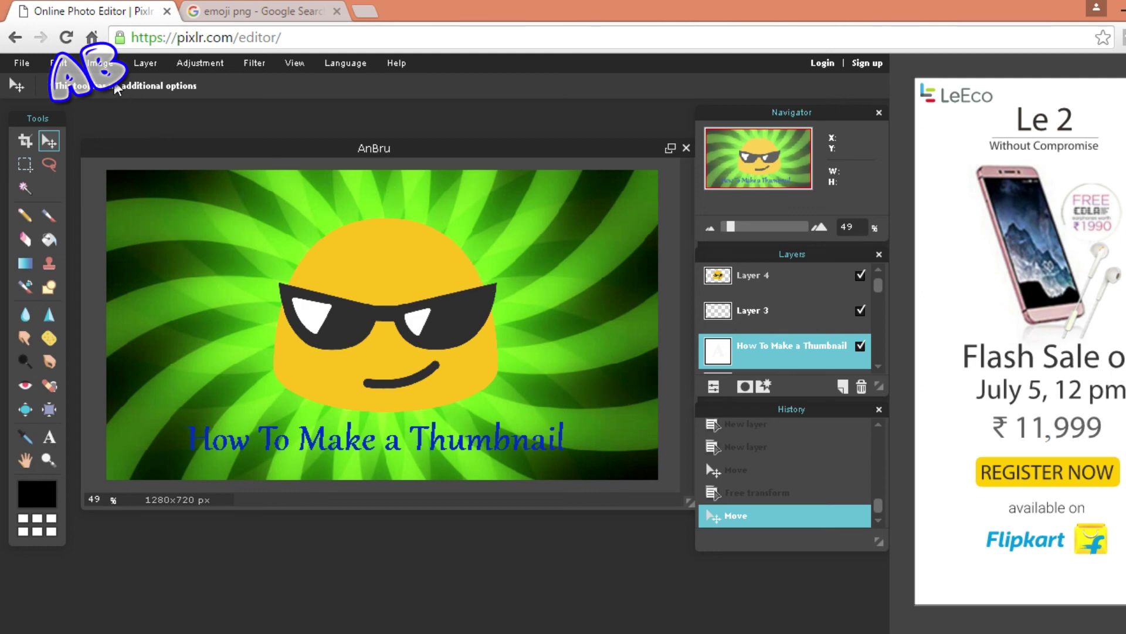
pyautogui.click(25, 62)
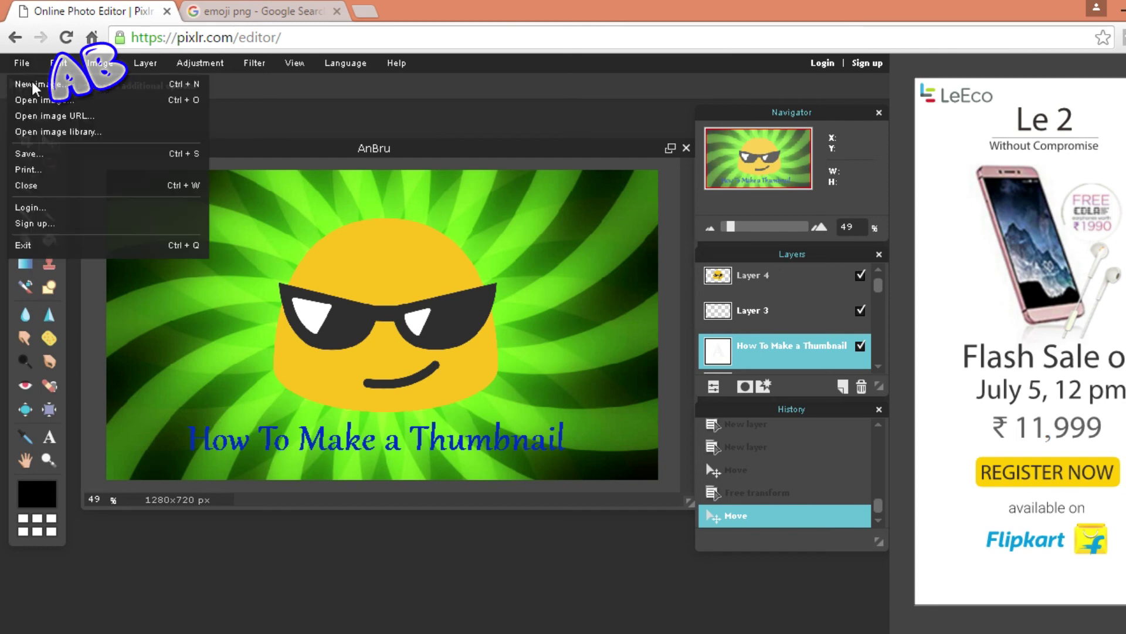
pyautogui.click(35, 154)
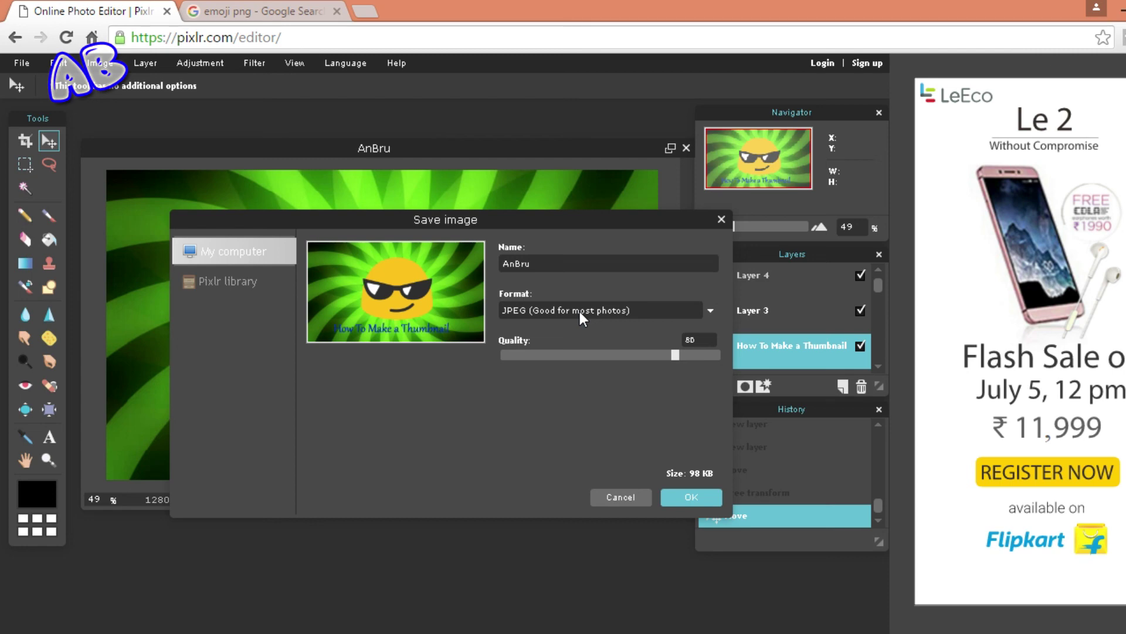
pyautogui.click(579, 311)
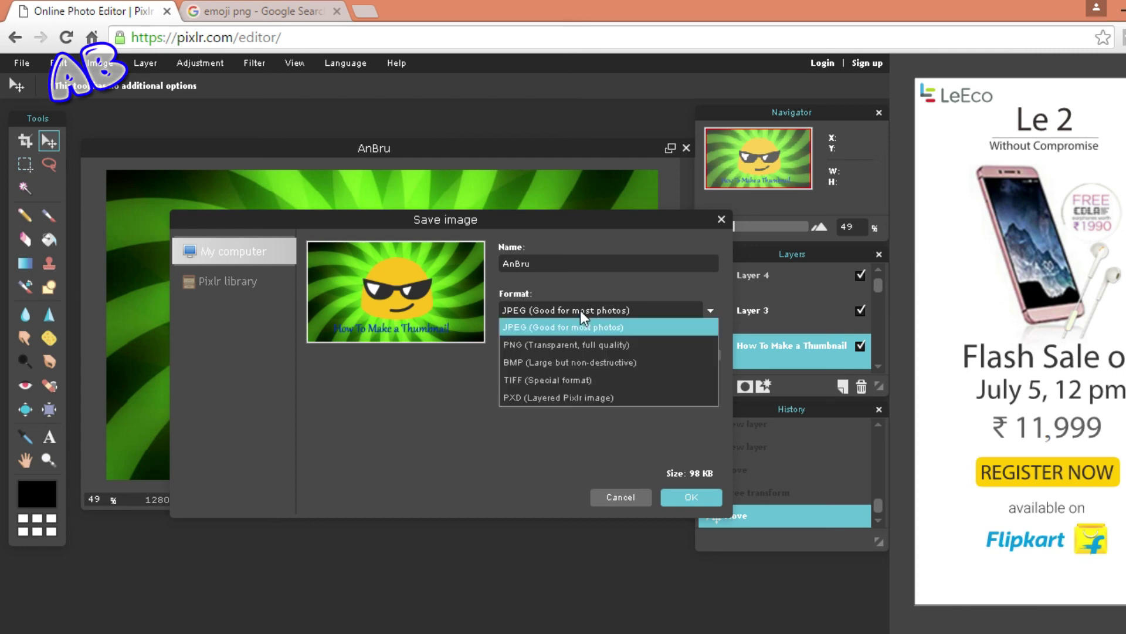
pyautogui.click(573, 347)
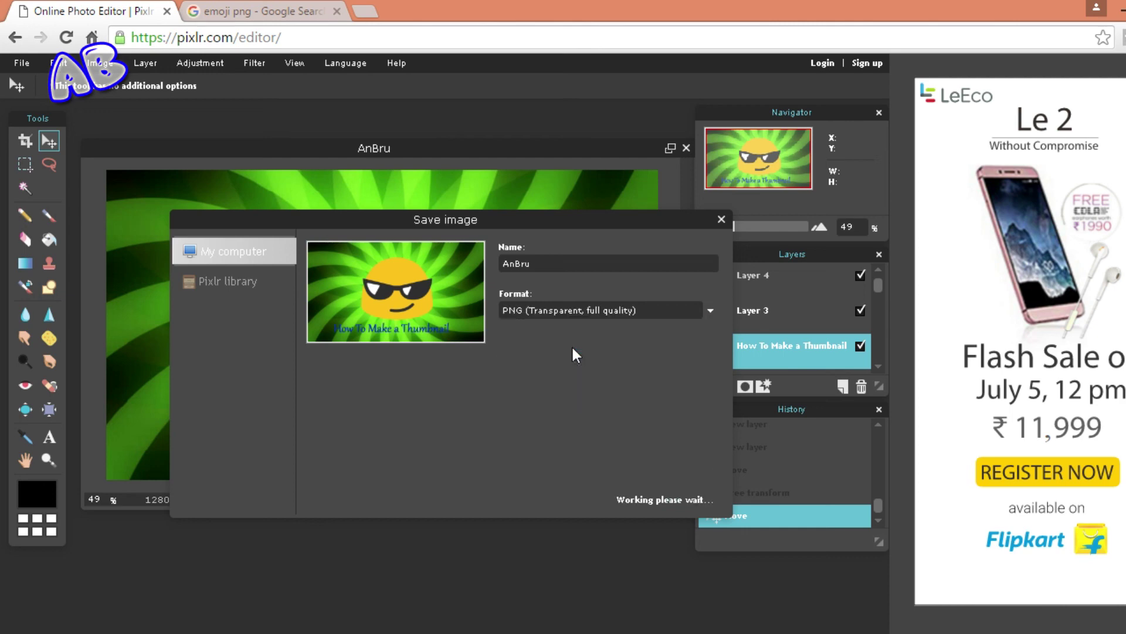
pyautogui.click(684, 501)
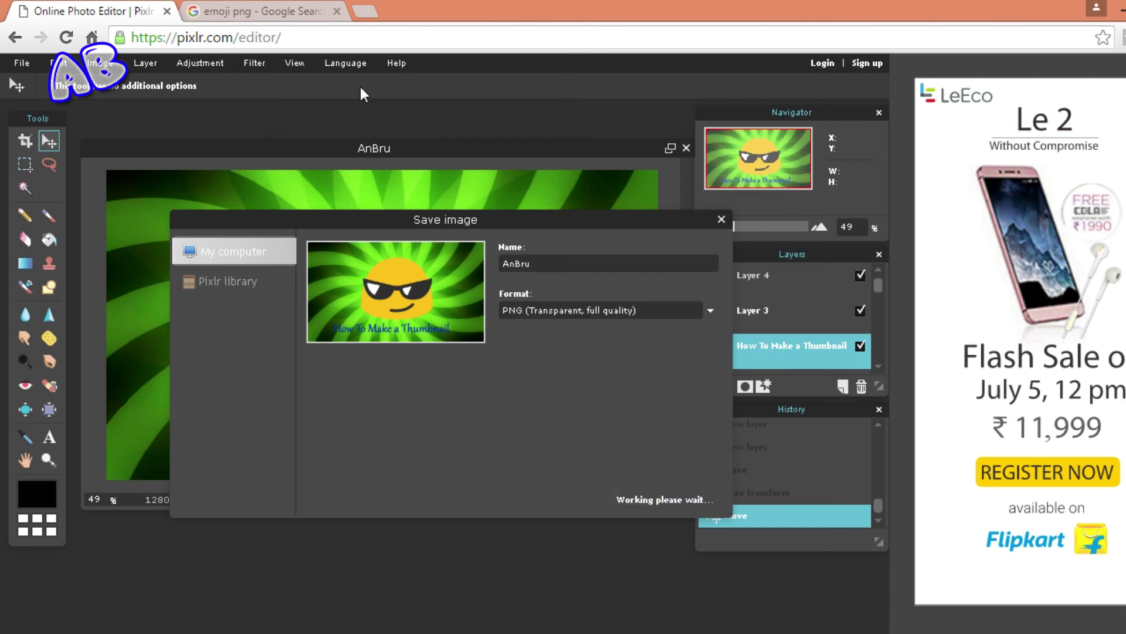